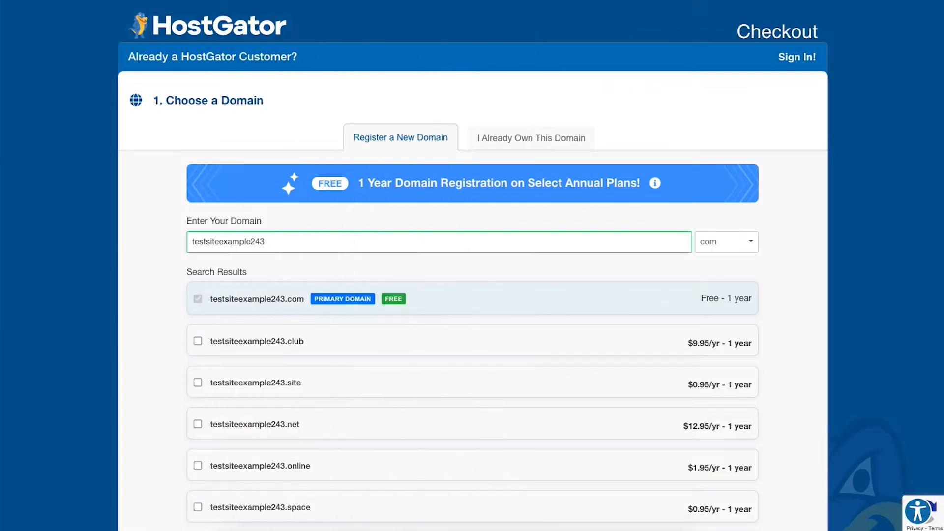
# Replace the coupon code on the HostGator checkout with cupid60 and validate it.
pyautogui.scroll(-10, 472, 265)
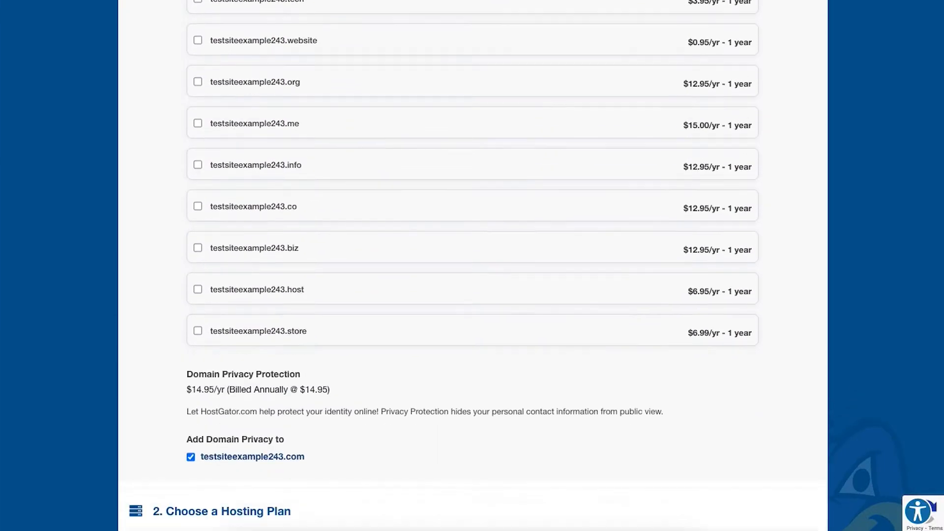
pyautogui.scroll(-4, 346, 244)
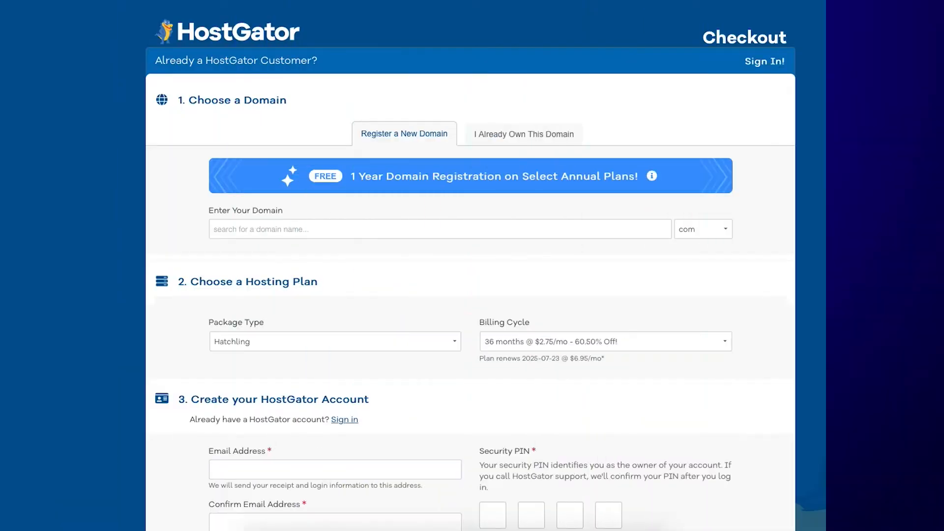
pyautogui.scroll(-20, 938, 320)
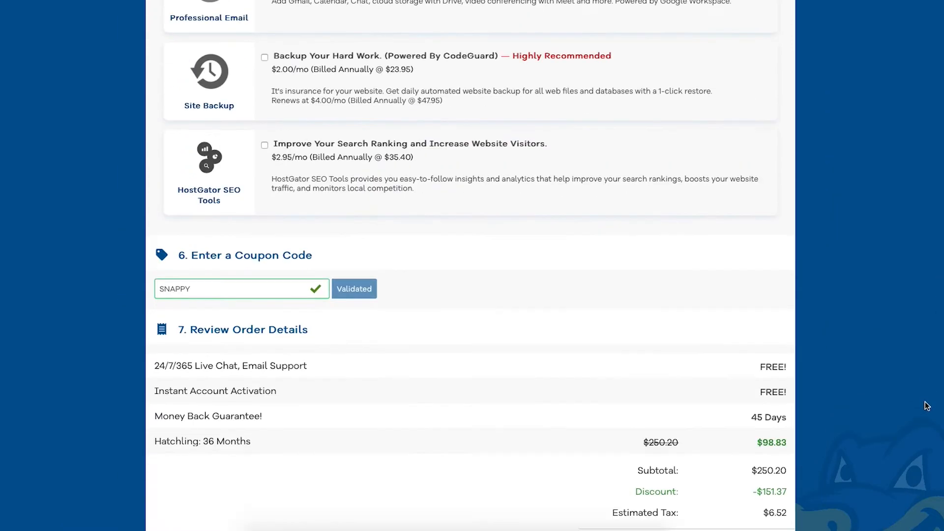
pyautogui.moveTo(202, 226); pyautogui.dragTo(152, 223)
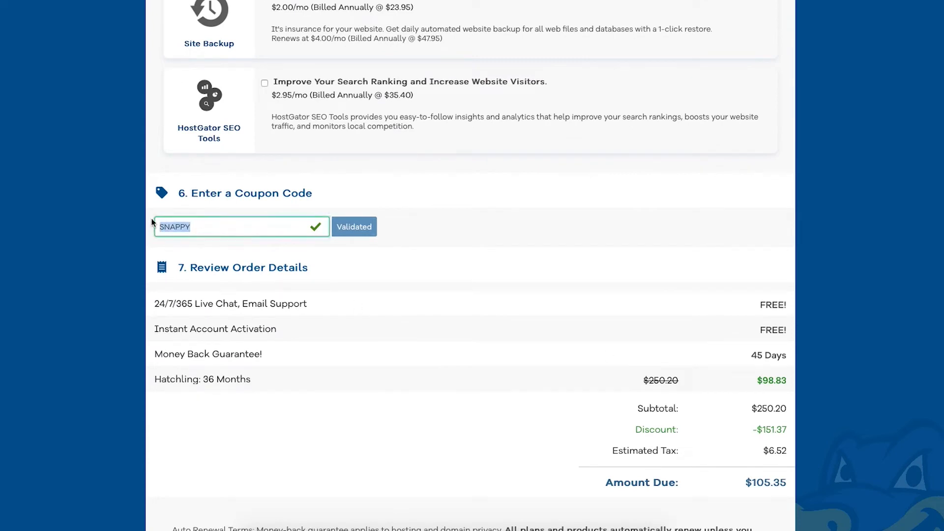
pyautogui.write('cupid60')
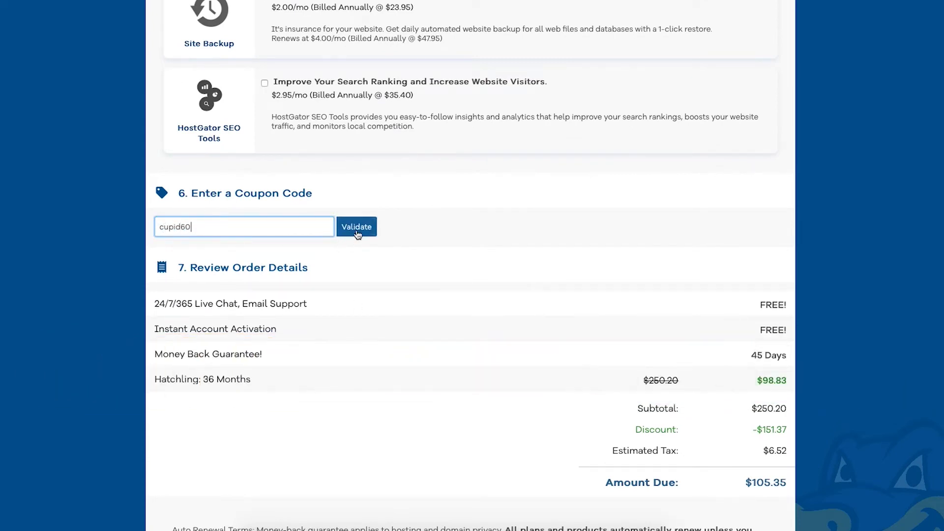
pyautogui.click(357, 227)
# Set the hosting plan's billing cycle to 12 months.
pyautogui.scroll(8, 356, 231)
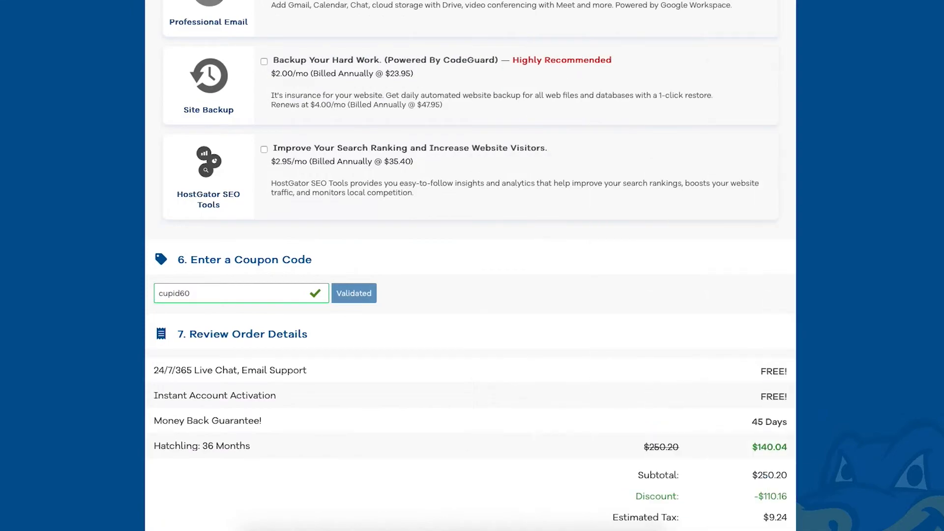
pyautogui.scroll(15, 604, 250)
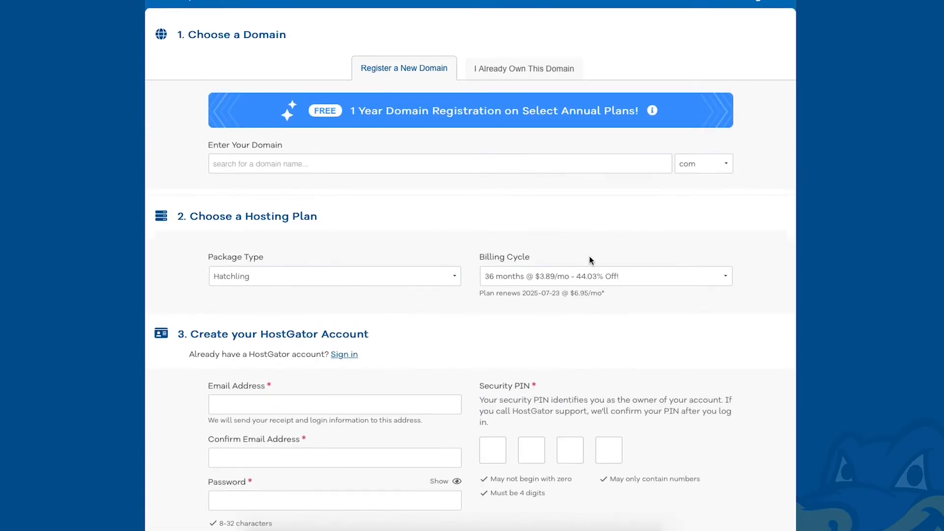
pyautogui.click(576, 277)
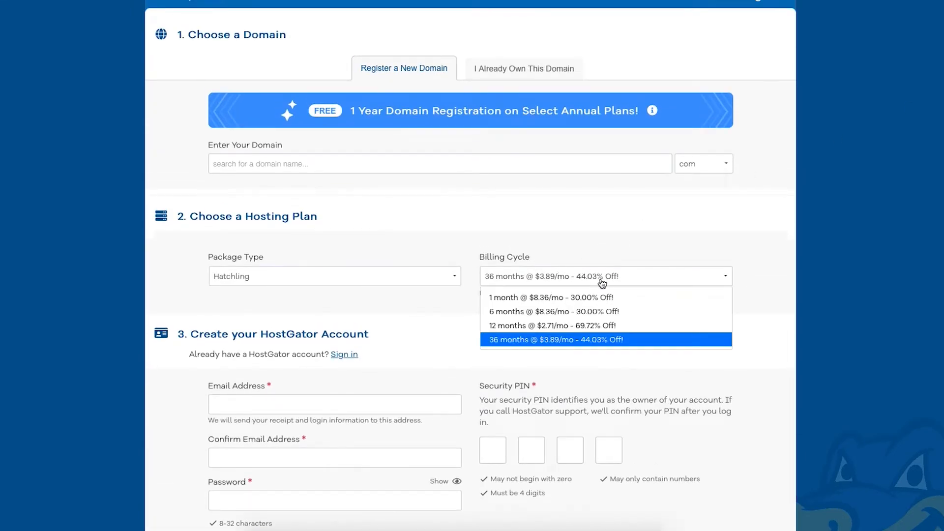
pyautogui.click(571, 326)
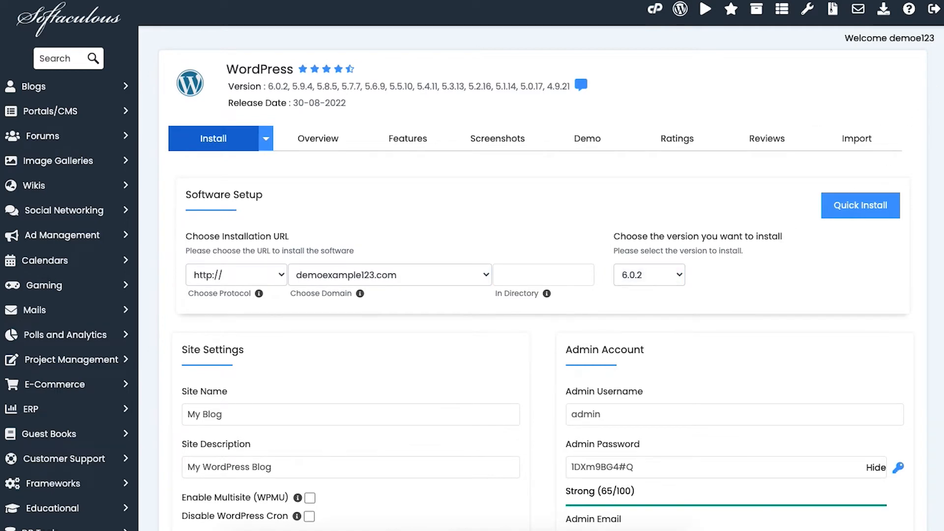
# Review the WordPress installation's admin account settings and keep English as the language.
pyautogui.scroll(-3, 240, 252)
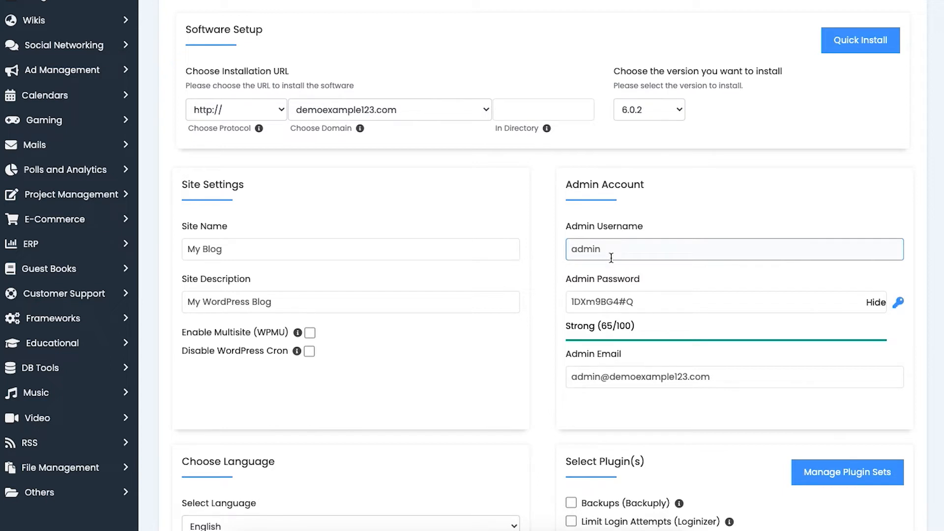
pyautogui.click(644, 299)
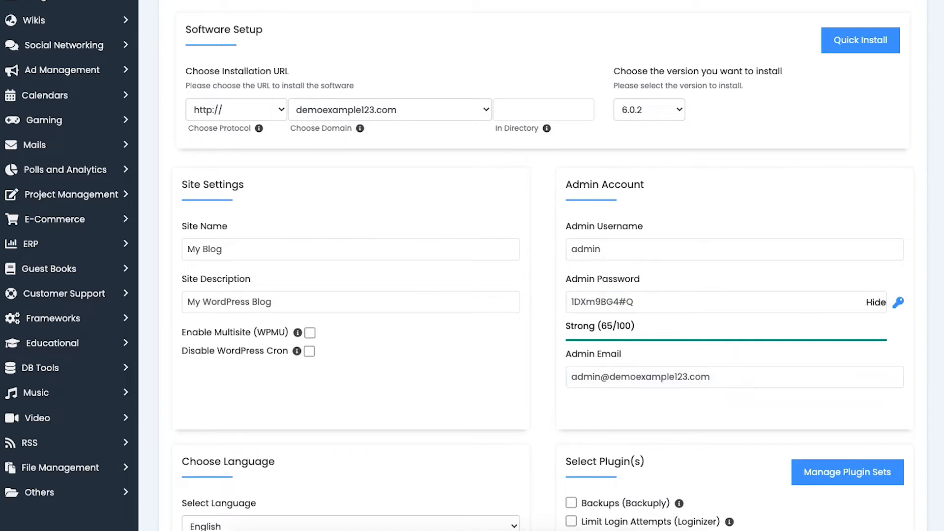
pyautogui.scroll(-7, 217, 224)
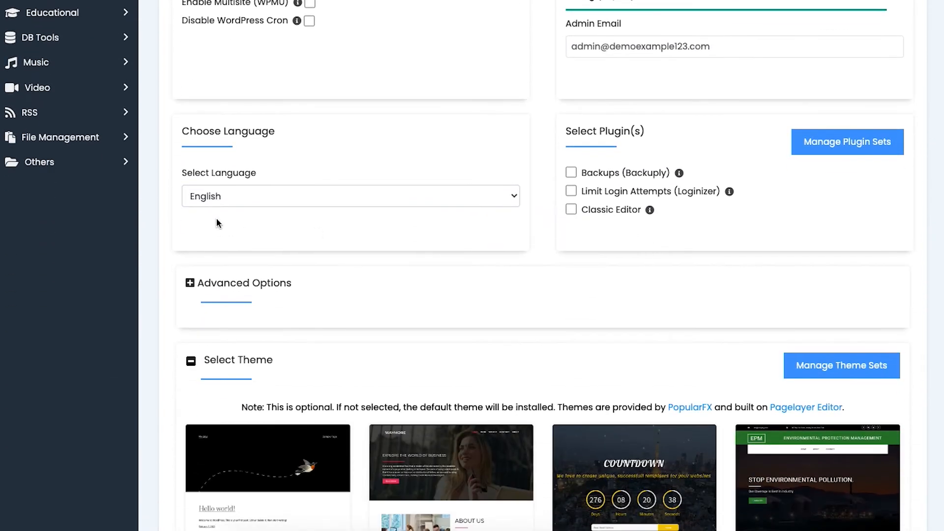
pyautogui.click(224, 193)
pyautogui.click(225, 194)
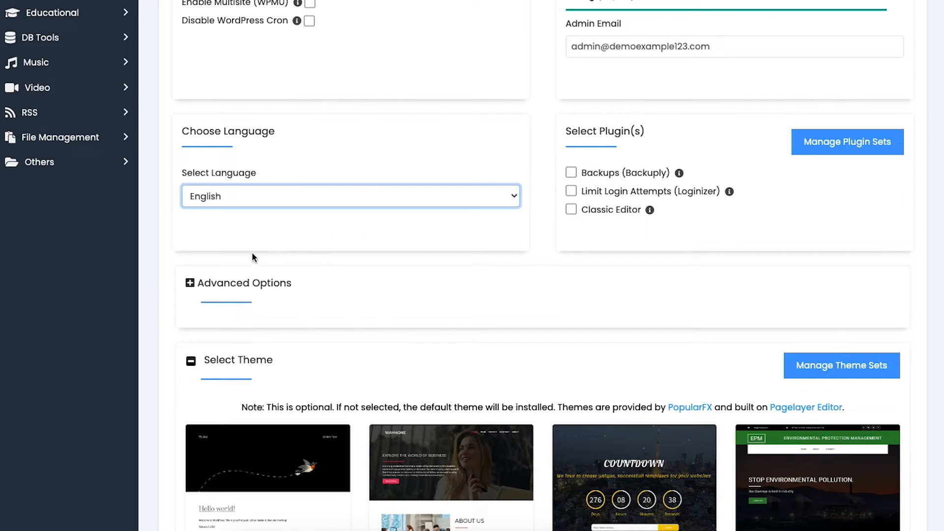
# Expand the advanced installation options, leave the options and theme at their defaults, and install WordPress.
pyautogui.click(202, 288)
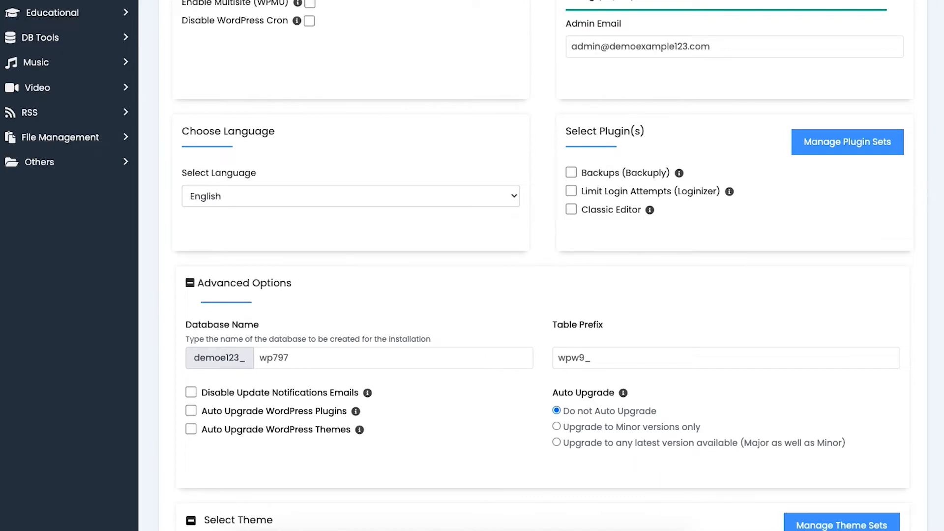
pyautogui.scroll(-6, 541, 265)
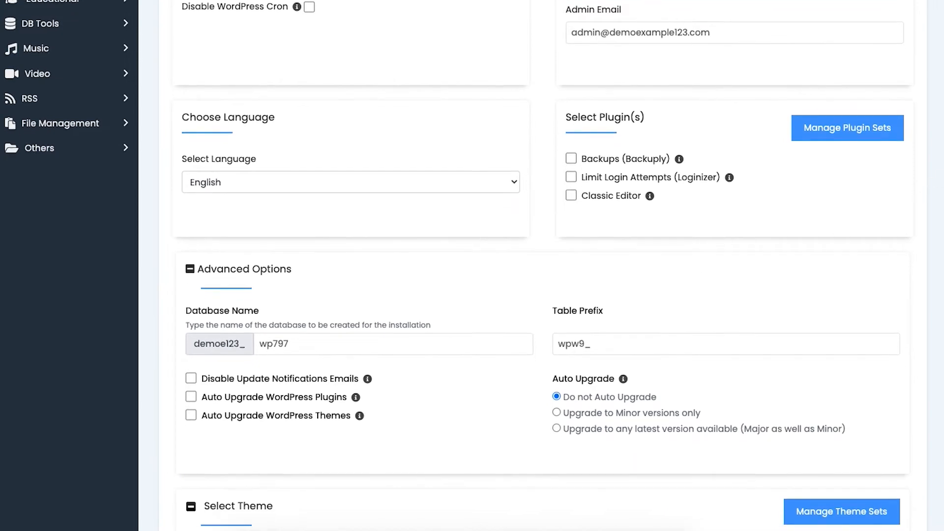
pyautogui.scroll(-2, 541, 265)
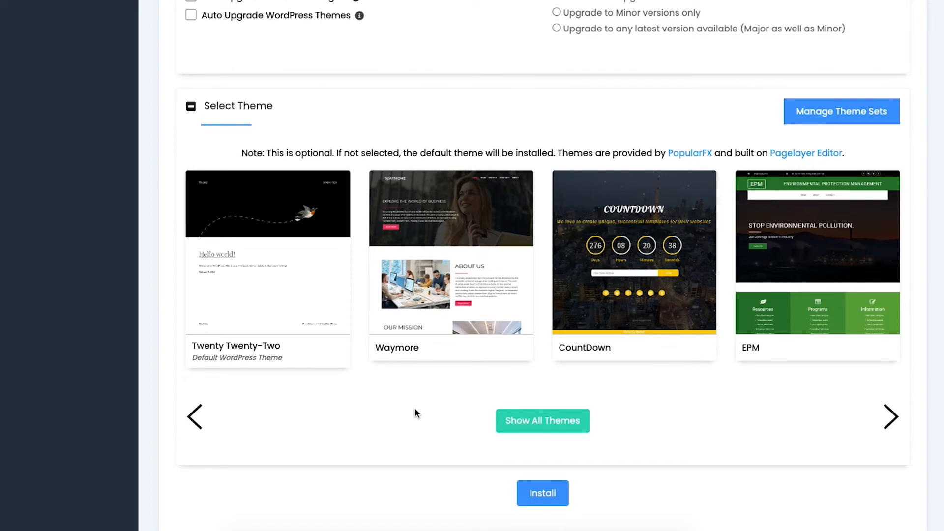
pyautogui.scroll(1, 415, 408)
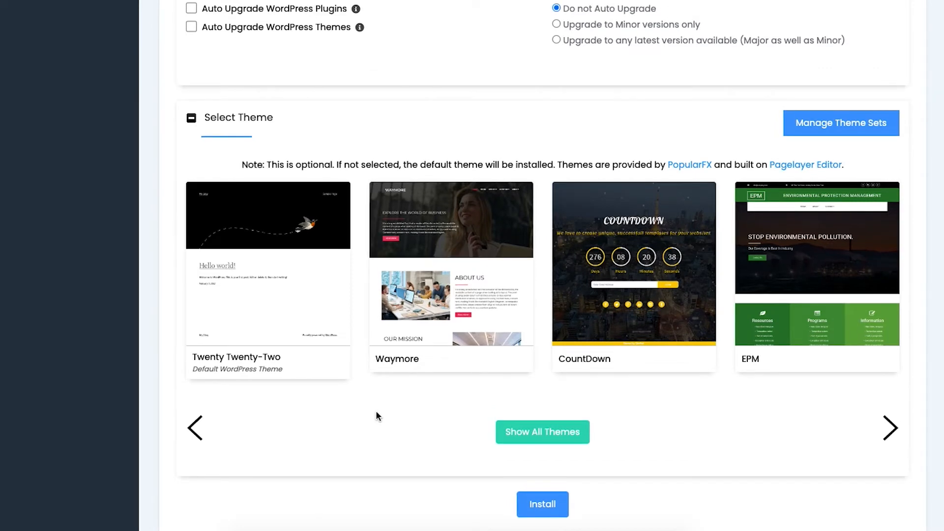
pyautogui.click(543, 505)
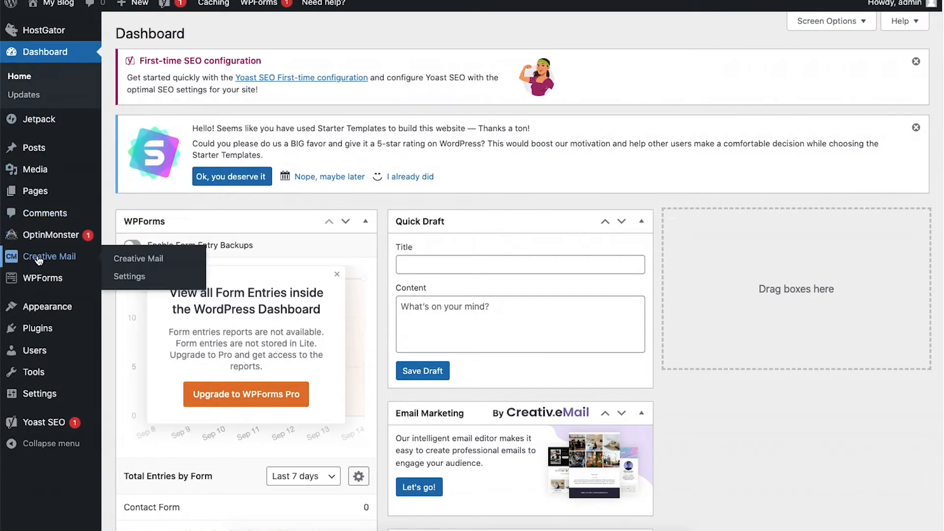
# Go from the WordPress dashboard to the installed themes, open the theme directory for adding a new one, and browse the popular themes.
pyautogui.moveTo(44, 309)
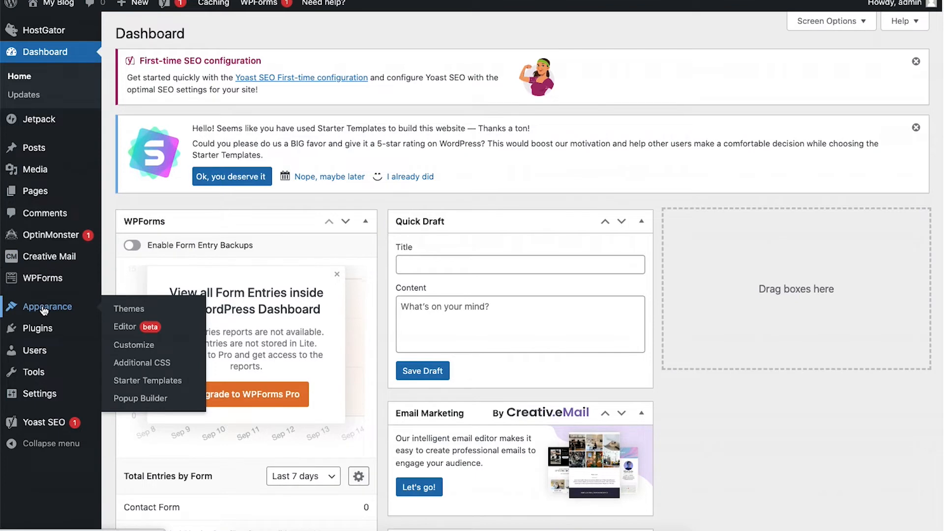
pyautogui.click(119, 308)
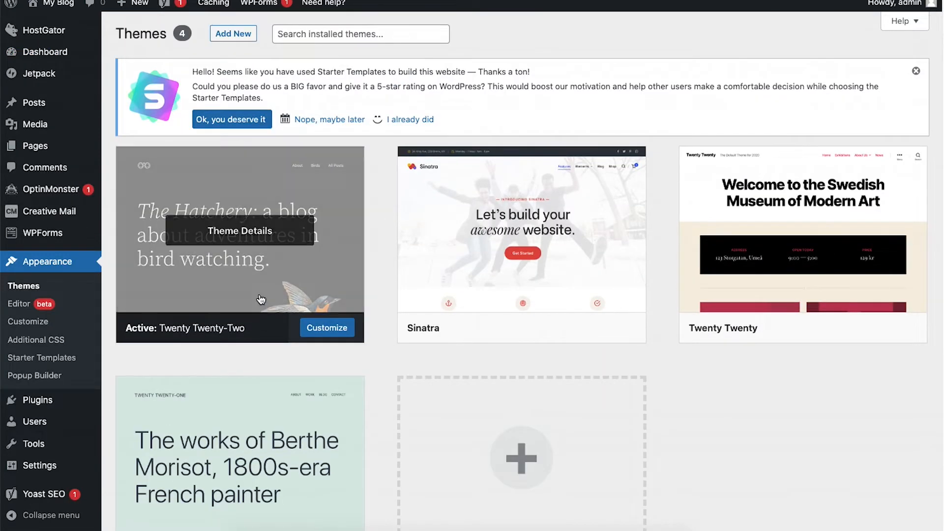
pyautogui.scroll(-3, 533, 374)
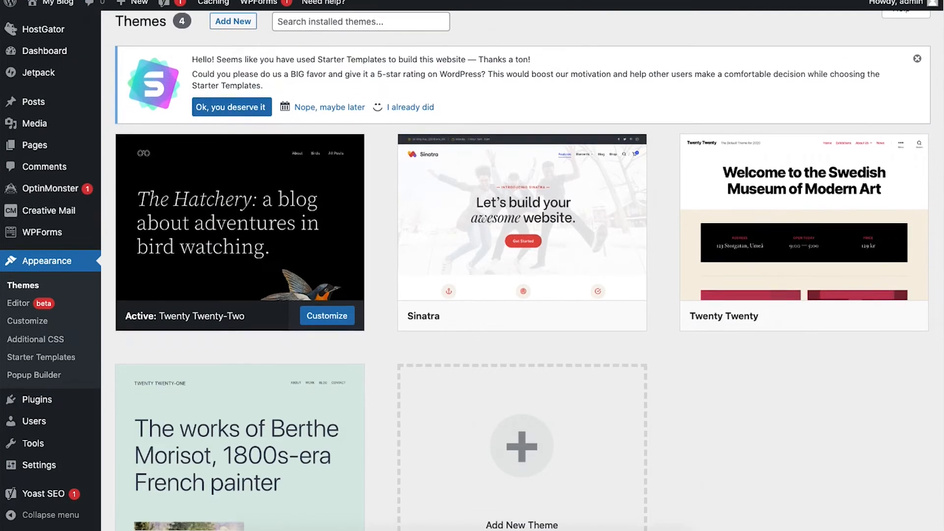
pyautogui.click(534, 374)
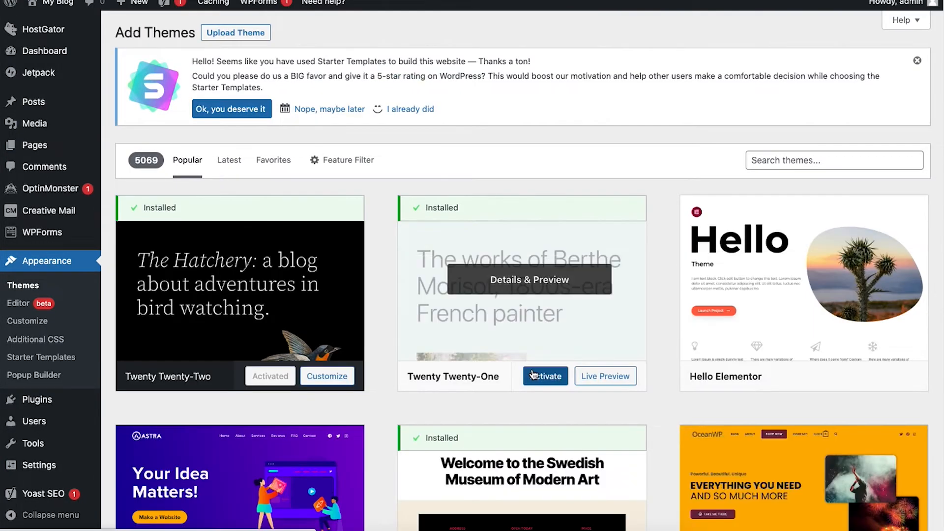
pyautogui.scroll(-10, 522, 270)
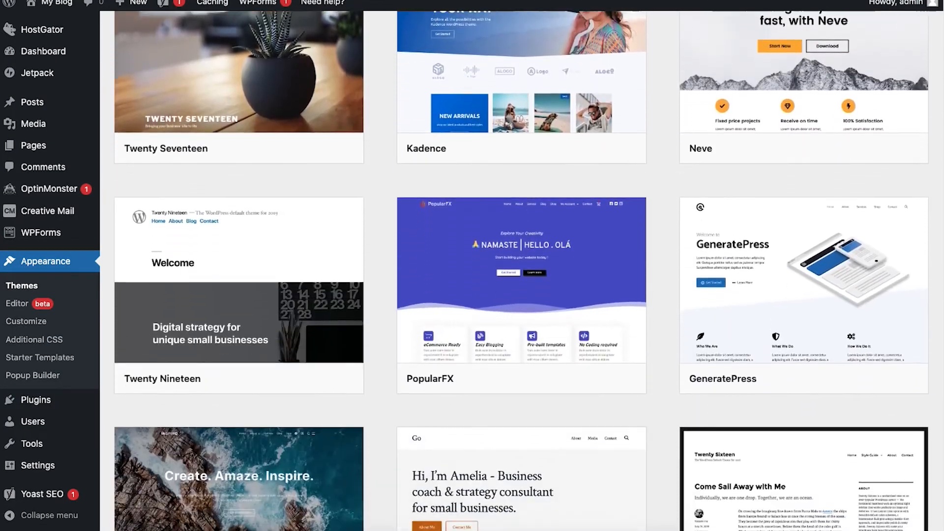
pyautogui.scroll(-10, 521, 270)
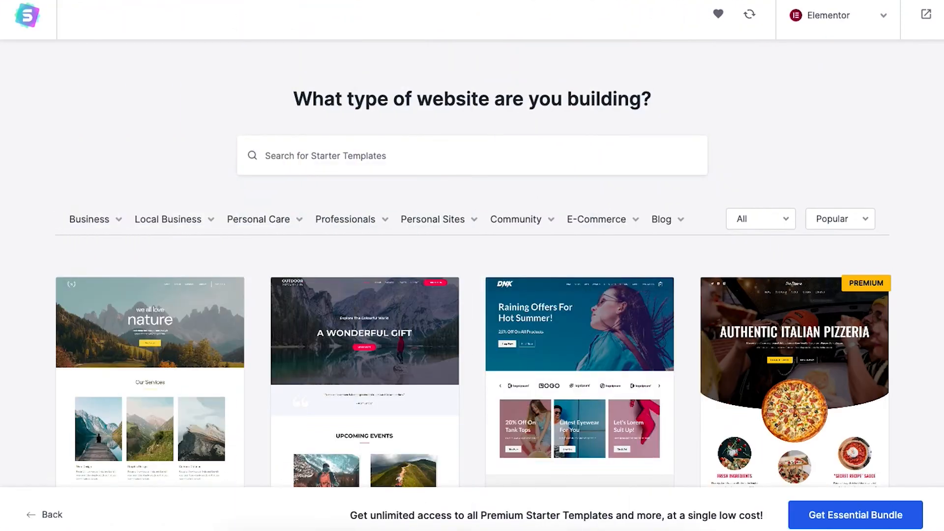
pyautogui.scroll(-5, 473, 264)
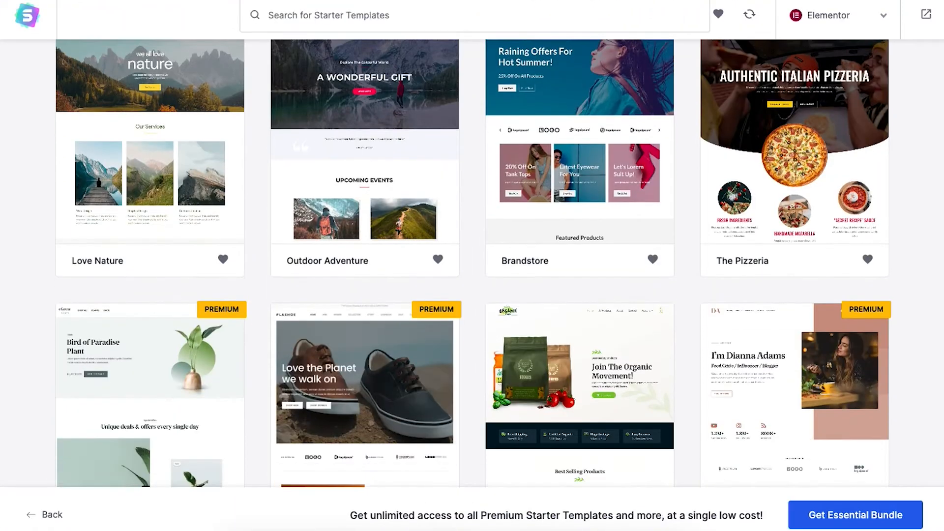
pyautogui.scroll(-3, 473, 264)
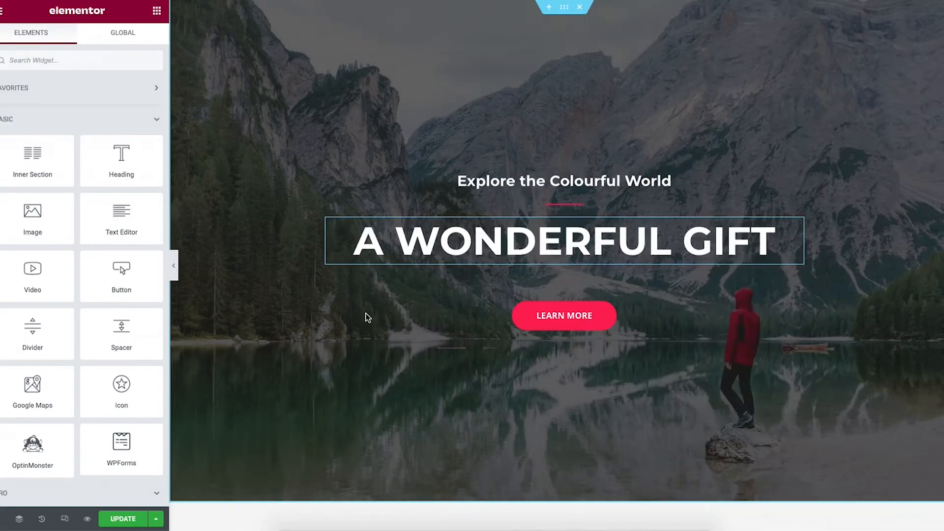
pyautogui.moveTo(354, 240); pyautogui.dragTo(779, 232)
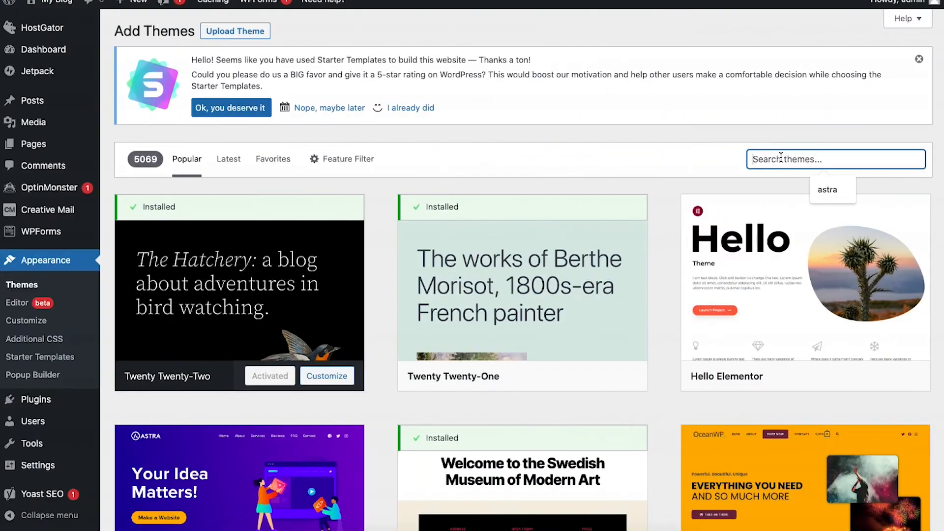
# Search the theme directory for astra, then install and activate the Astra theme.
pyautogui.write('astra')
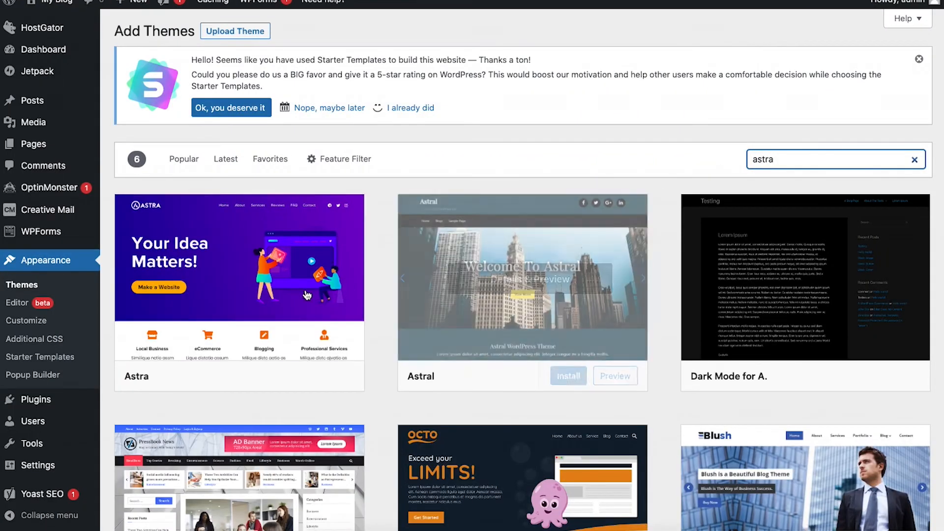
pyautogui.moveTo(268, 305)
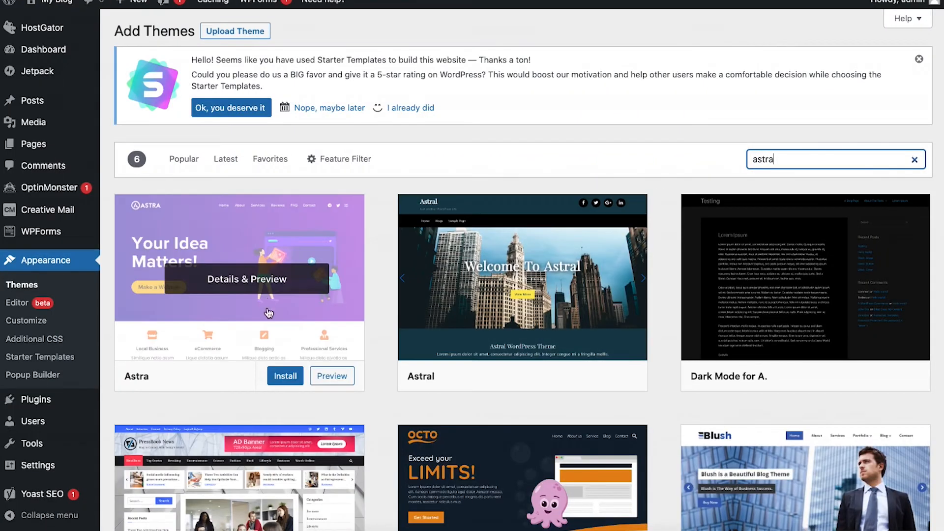
pyautogui.click(276, 376)
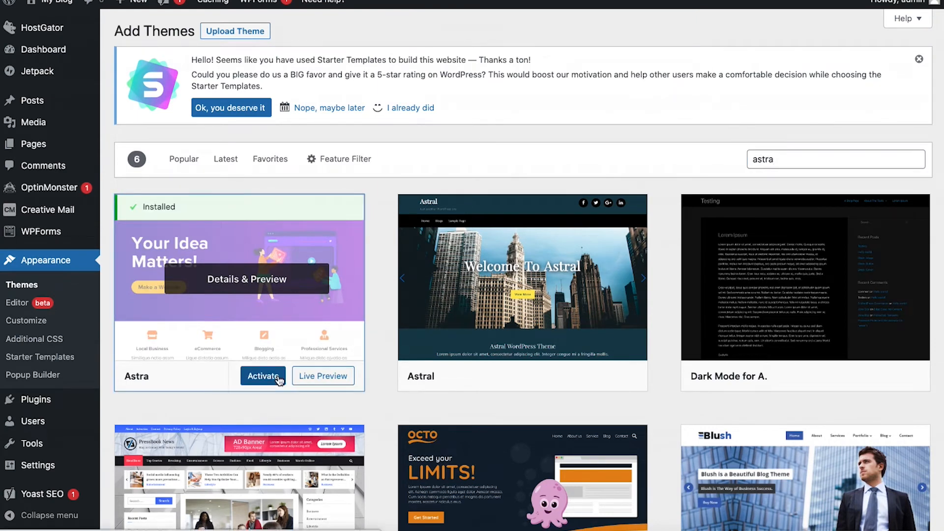
pyautogui.click(263, 378)
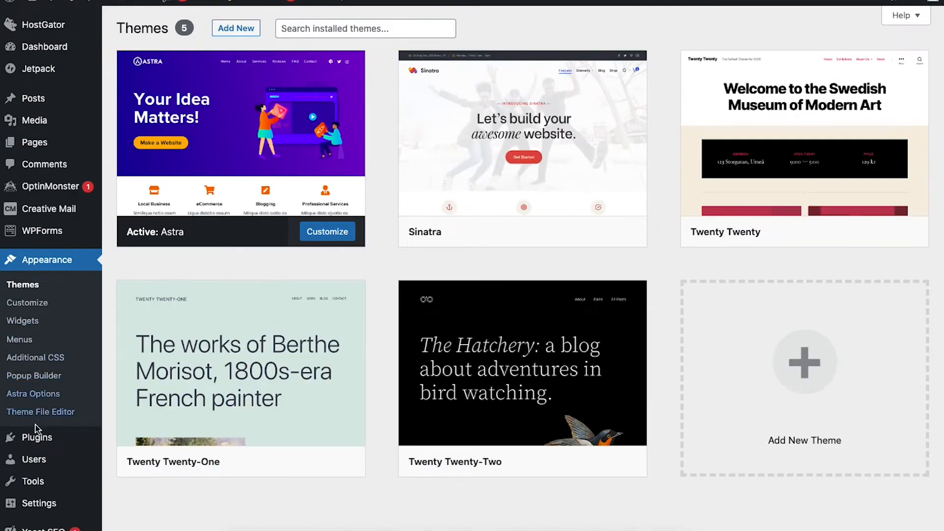
# Find the Starter Templates plugin by Brainstorm Force in the plugin directory, then install and activate it.
pyautogui.moveTo(34, 441)
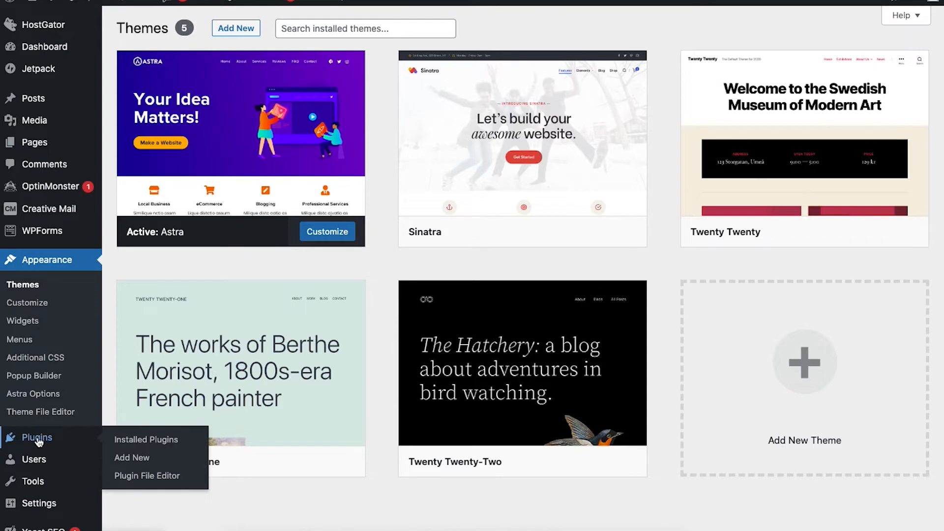
pyautogui.click(136, 458)
pyautogui.write('starter template')
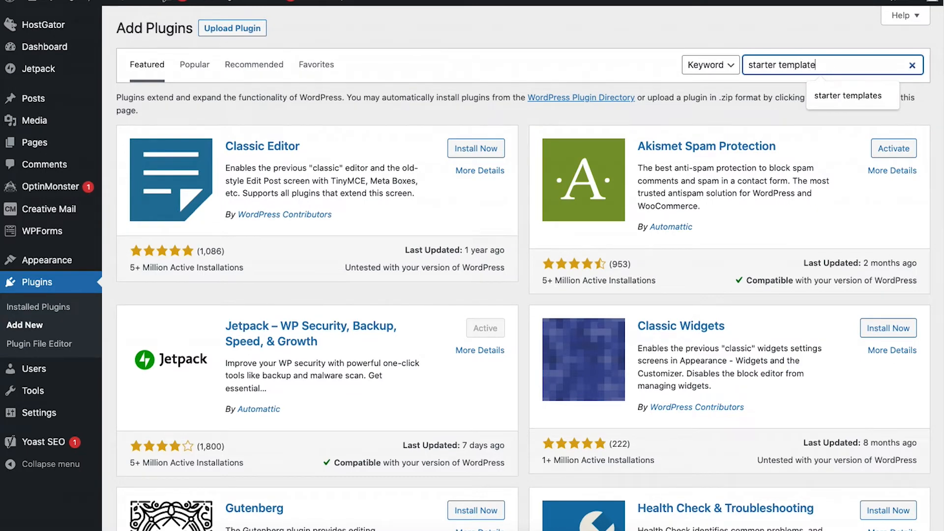
pyautogui.write('s')
pyautogui.click(475, 140)
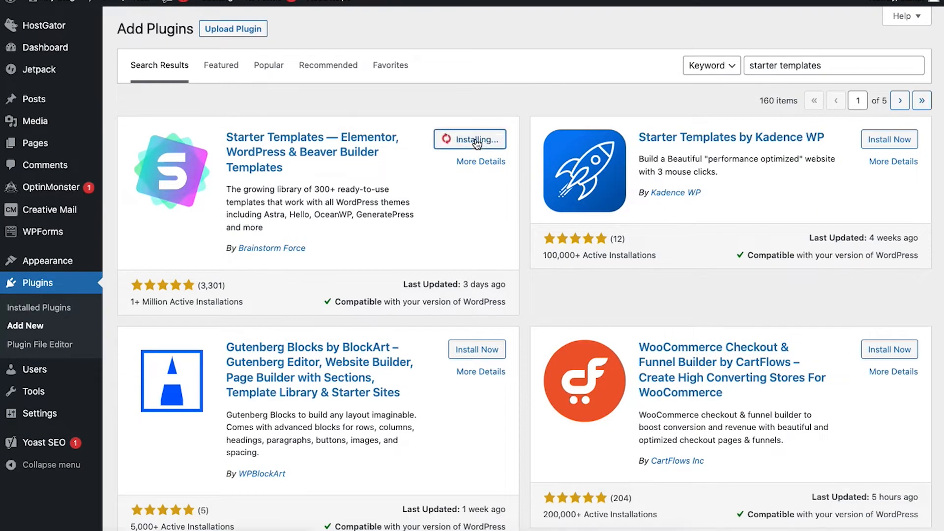
pyautogui.click(492, 141)
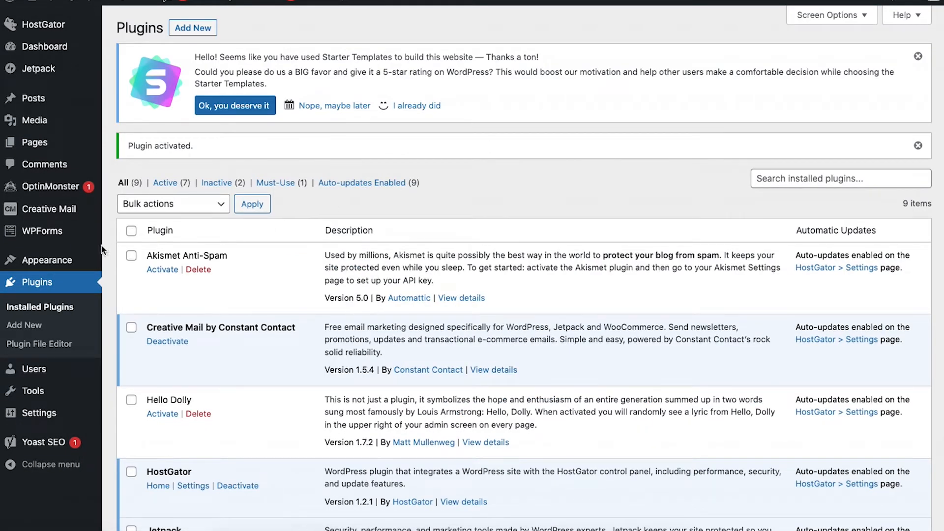
# Open the Starter Templates library, search it for photography and look over the Local Business and Personal Care categories.
pyautogui.moveTo(55, 262)
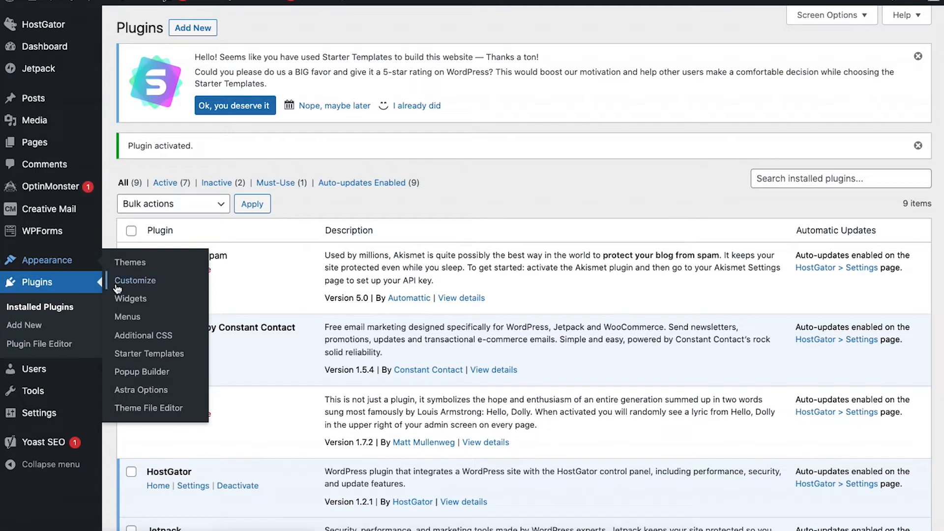
pyautogui.click(150, 354)
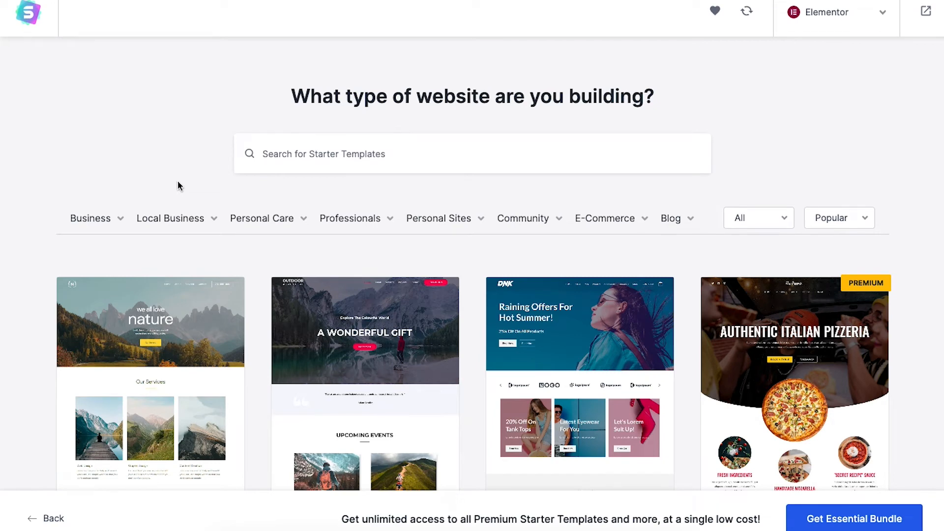
pyautogui.click(306, 154)
pyautogui.write('photography')
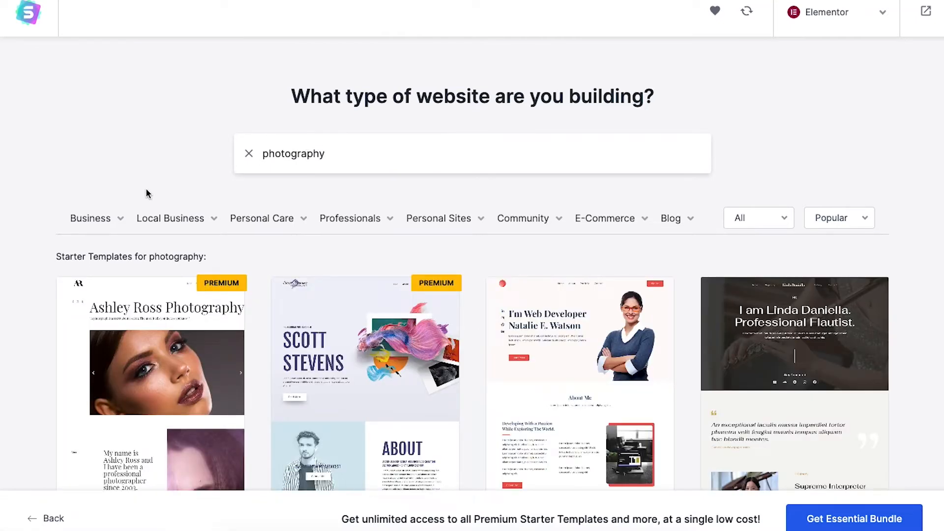
pyautogui.moveTo(167, 221)
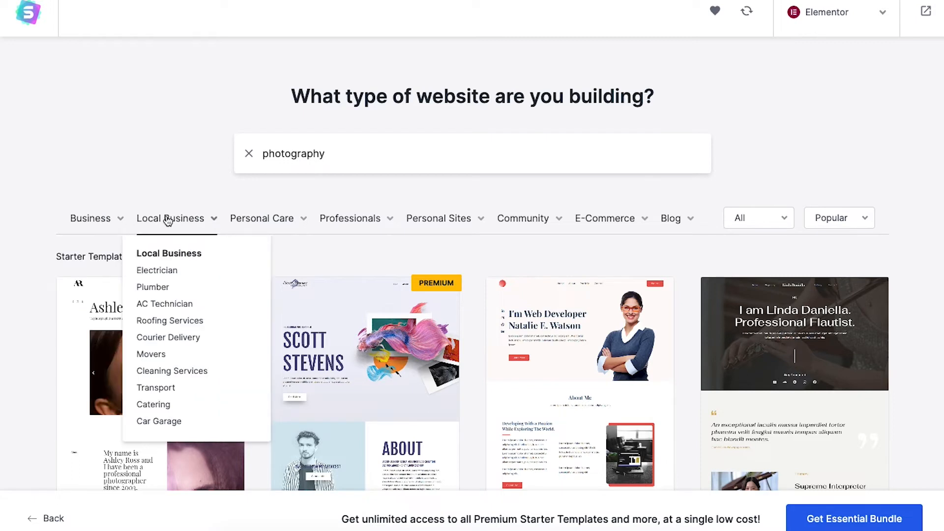
pyautogui.moveTo(257, 228)
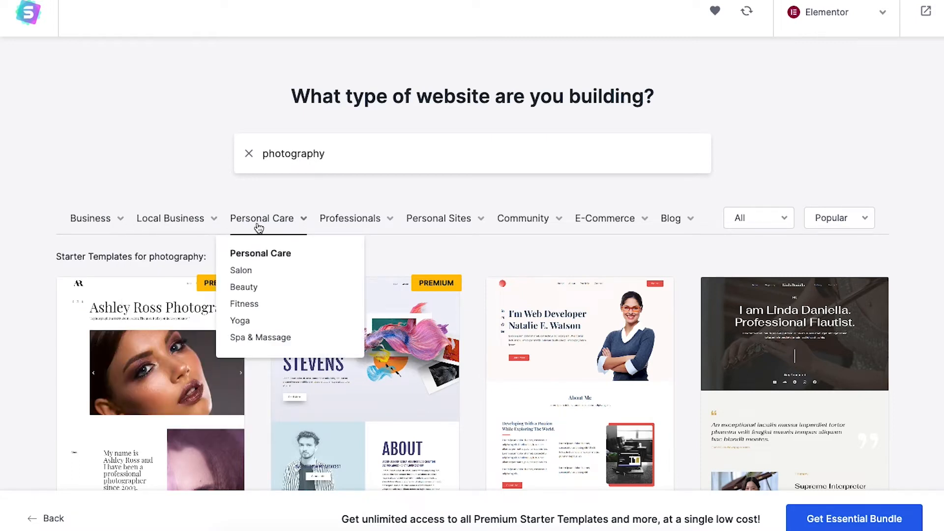
# Preview the premium Photographer template, close the preview and clear the template search.
pyautogui.click(355, 381)
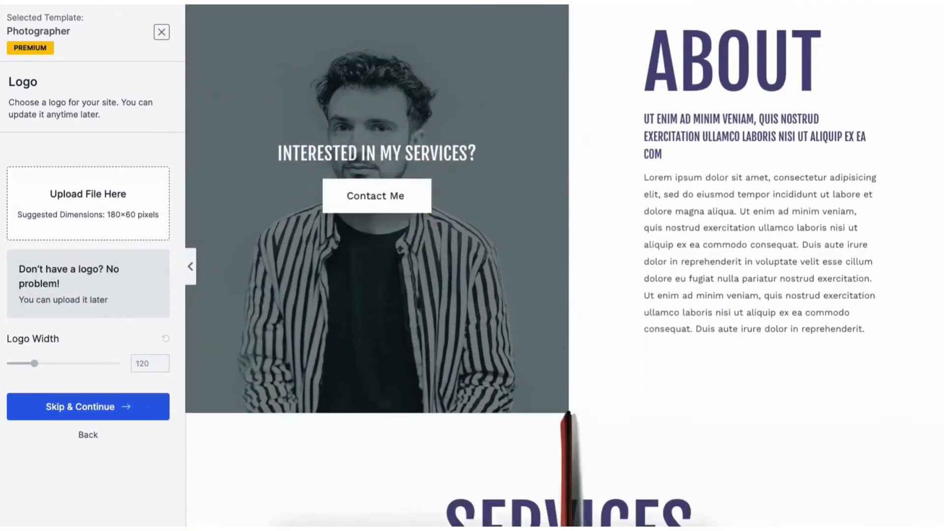
pyautogui.click(161, 33)
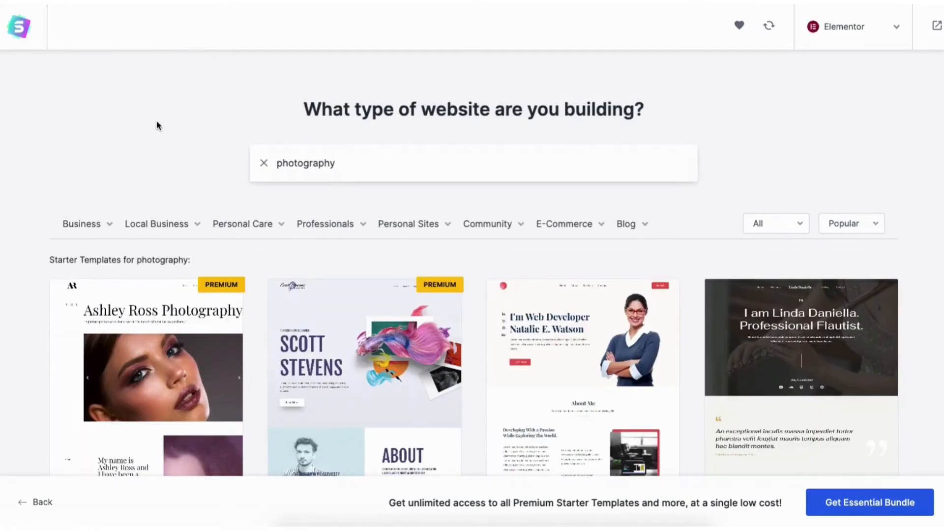
pyautogui.hotkey('ctrl', 'a')
pyautogui.press('BackSpace')
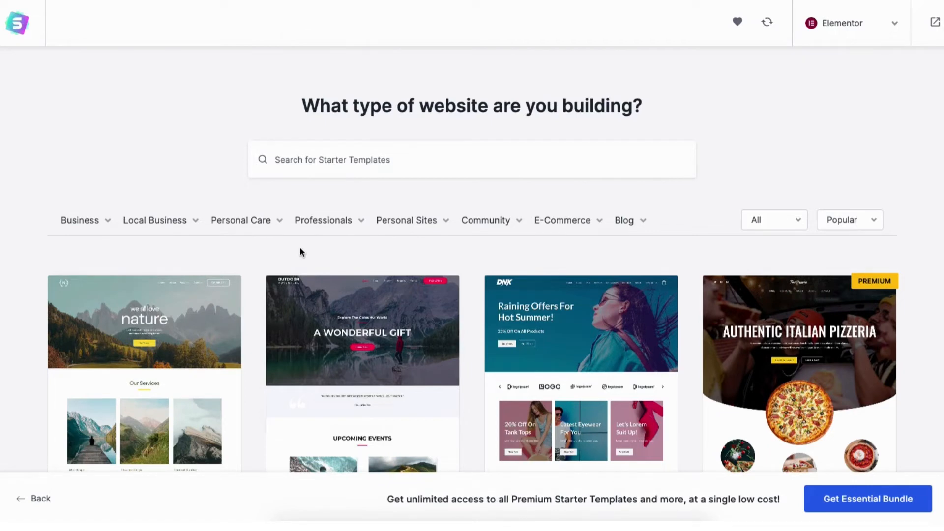
# Choose the Outdoor Adventure template and continue without uploading a logo.
pyautogui.click(369, 375)
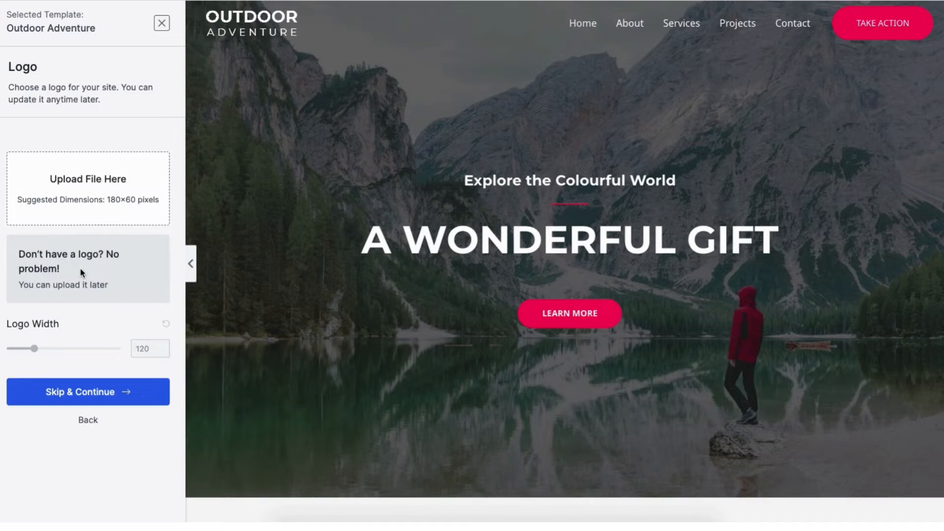
pyautogui.click(78, 388)
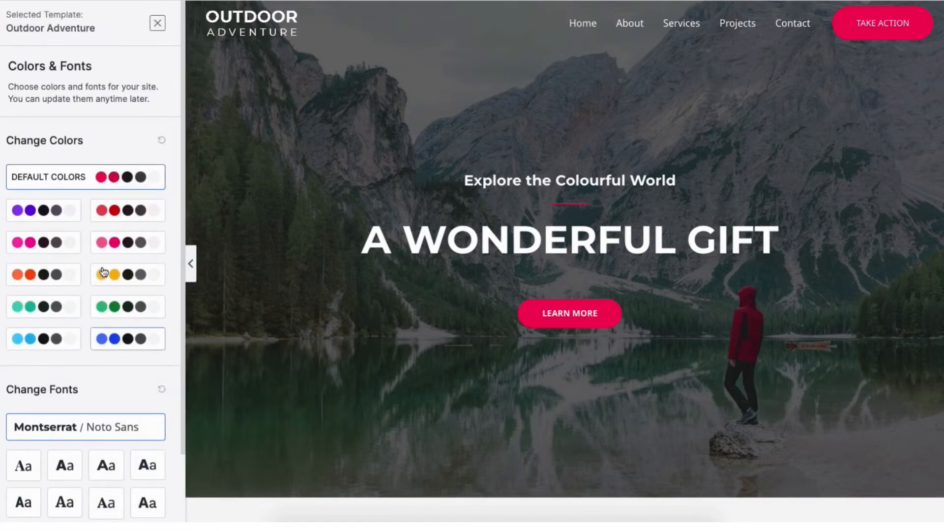
# Try the violet and red color palettes on the Outdoor Adventure template, then restore the default colors.
pyautogui.click(58, 215)
pyautogui.click(96, 211)
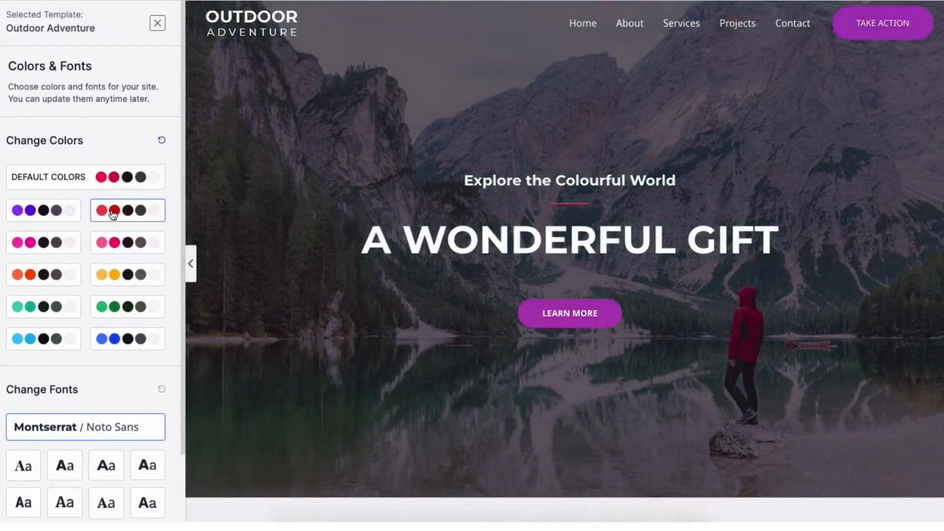
pyautogui.click(87, 187)
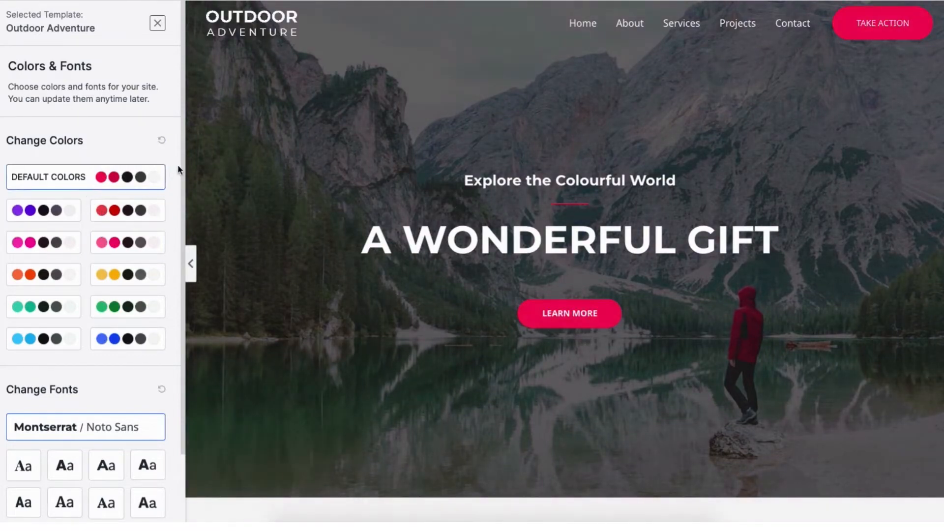
# Keep the Montserrat / Noto Sans fonts and build the website with all advanced import options left enabled.
pyautogui.moveTo(181, 164); pyautogui.dragTo(183, 246)
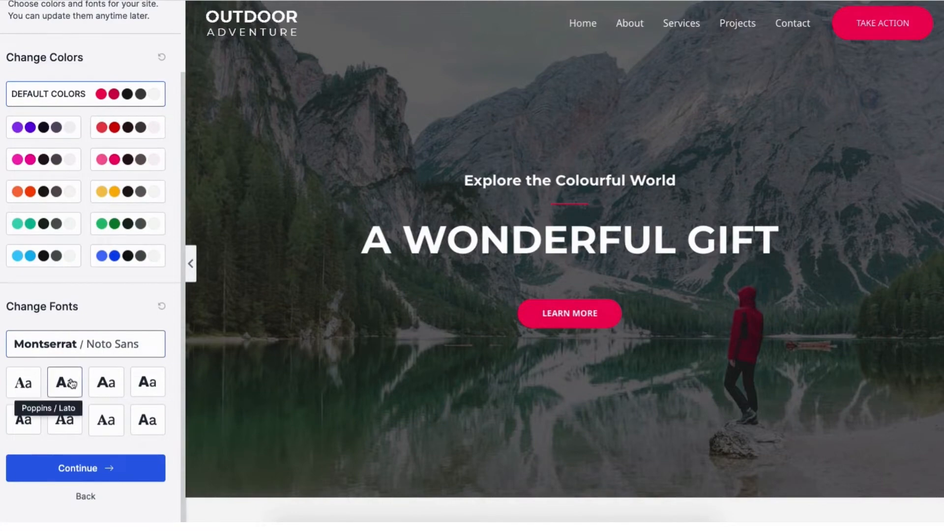
pyautogui.click(84, 466)
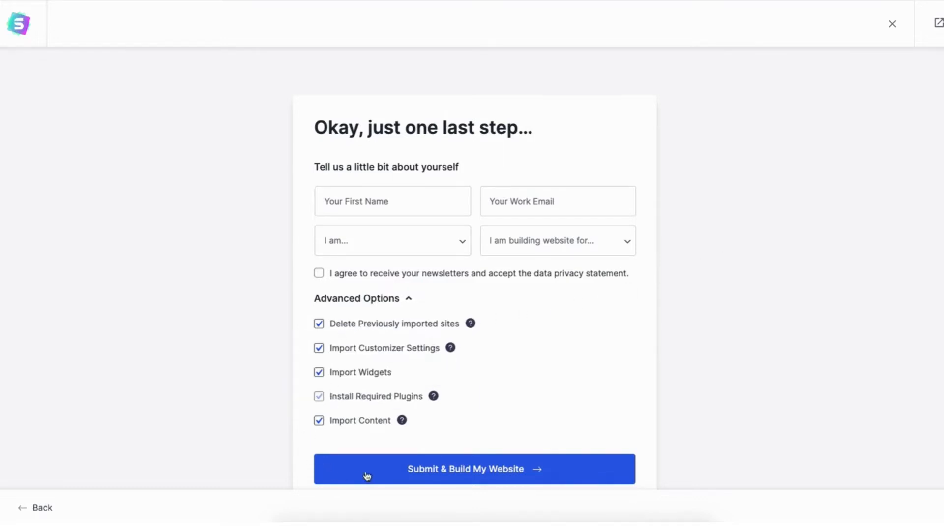
pyautogui.click(478, 470)
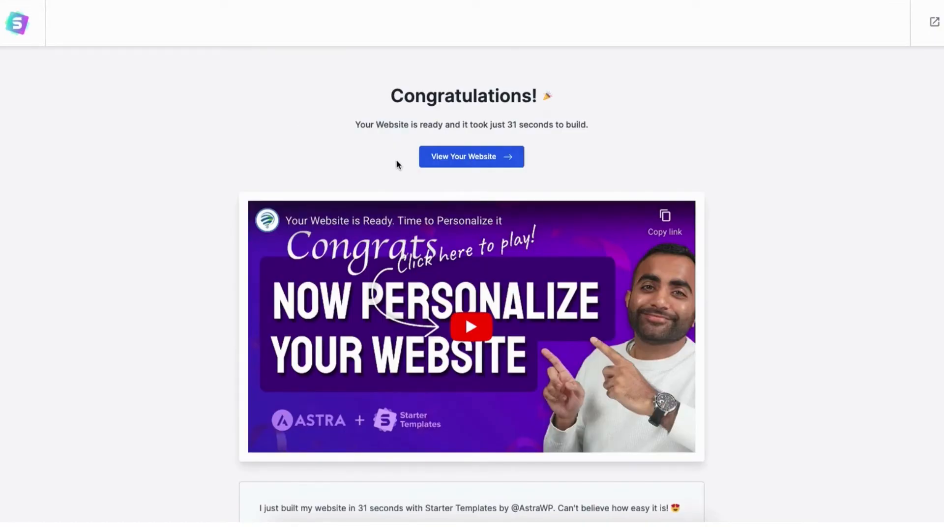
# View the newly built website and open its home page for editing with Elementor.
pyautogui.click(444, 159)
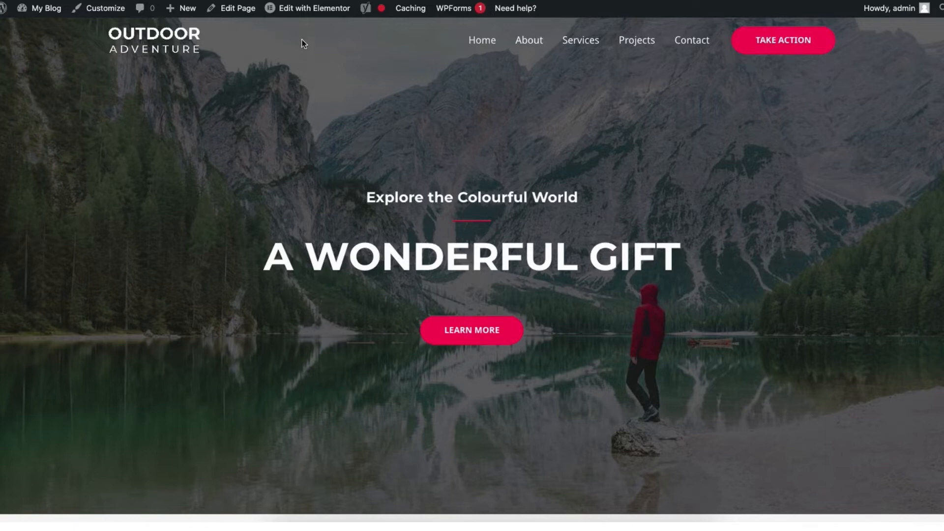
pyautogui.moveTo(302, 11)
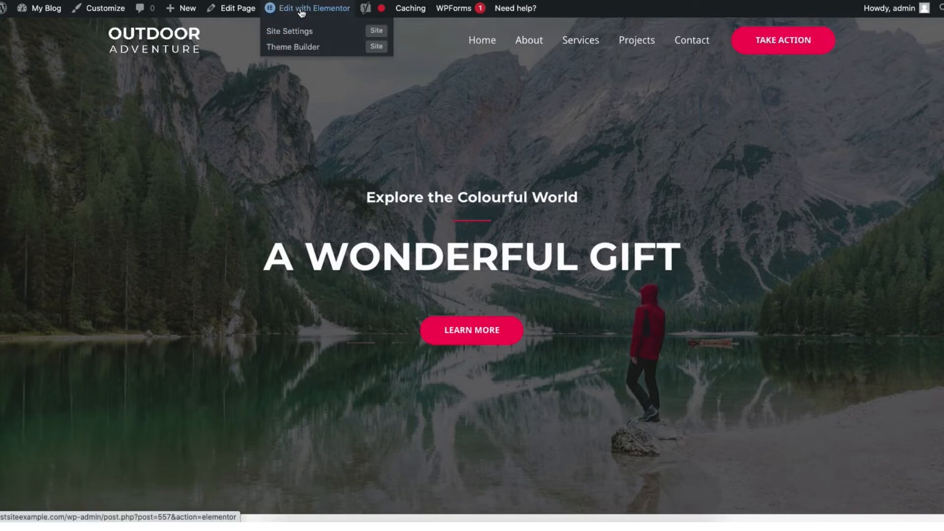
pyautogui.click(302, 11)
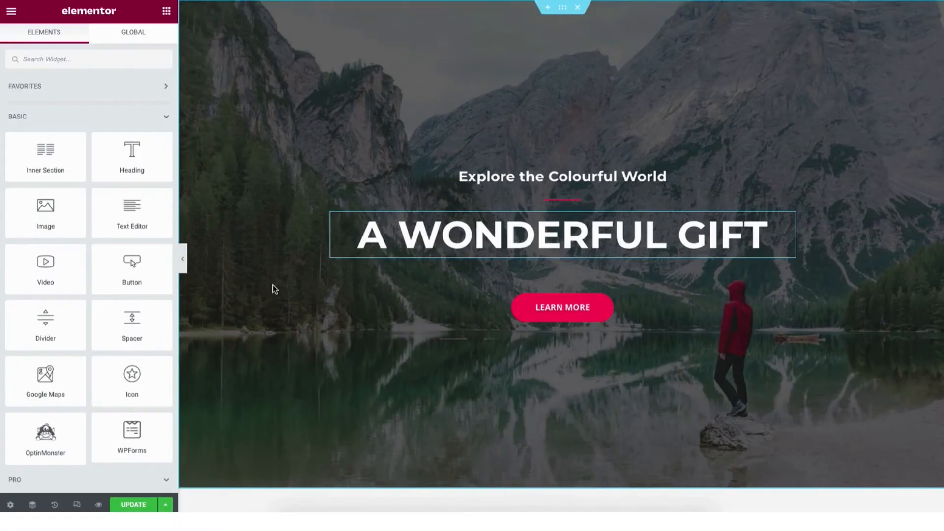
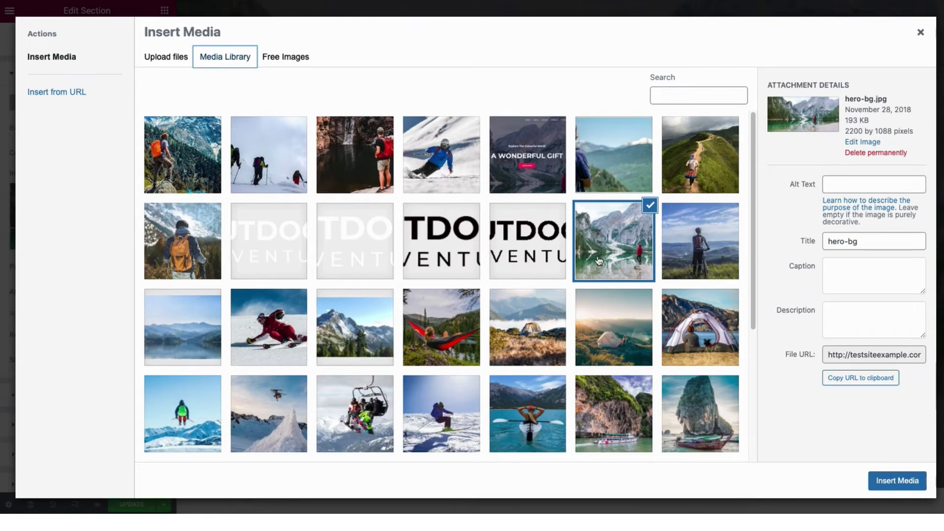
# Close the media library without replacing the hero section's background image and return to the list of widgets.
pyautogui.click(920, 32)
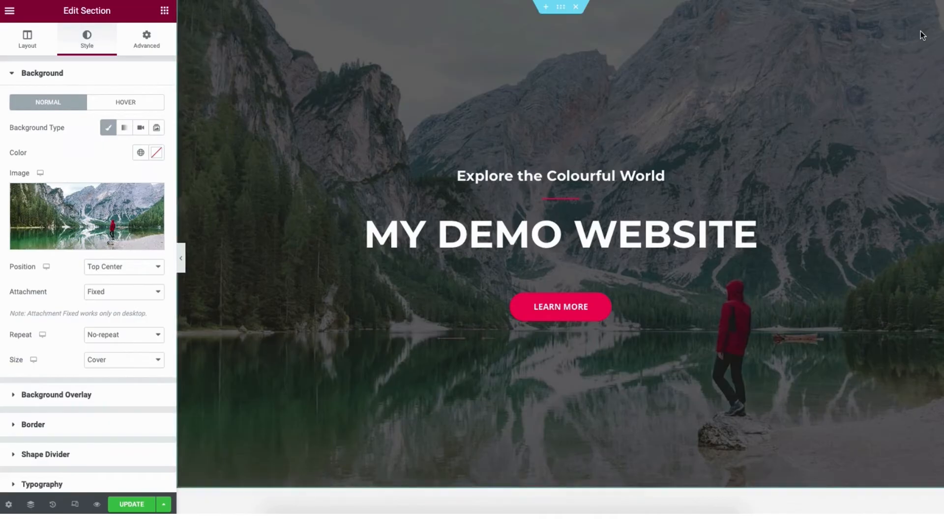
pyautogui.click(164, 11)
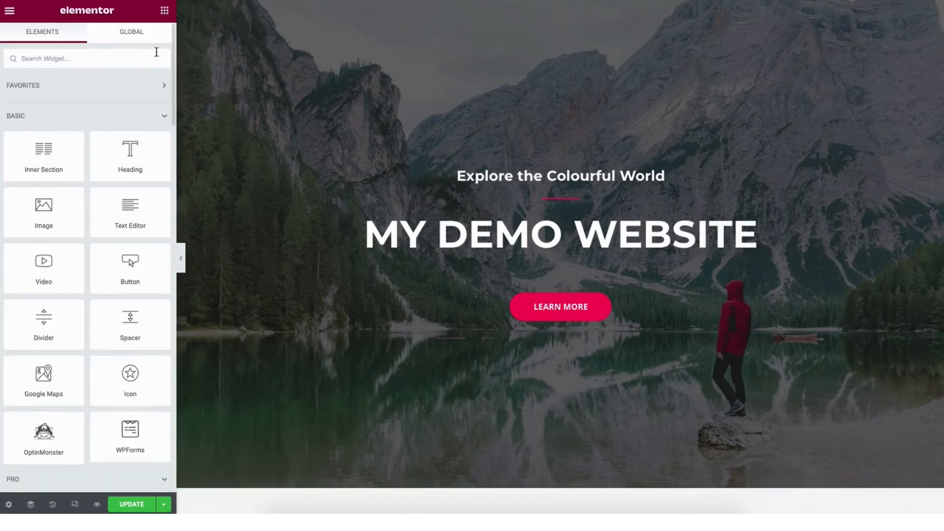
# Try a Text Editor widget below the Everest Camp Trek description in the Upcoming Events section, then delete it.
pyautogui.scroll(-10, 257, 197)
pyautogui.scroll(-1, 704, 147)
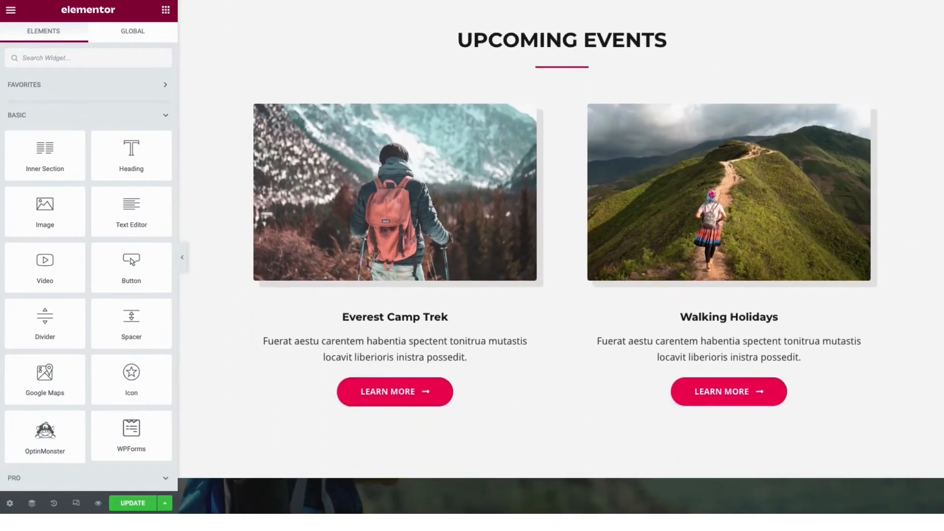
pyautogui.moveTo(118, 221); pyautogui.dragTo(377, 346)
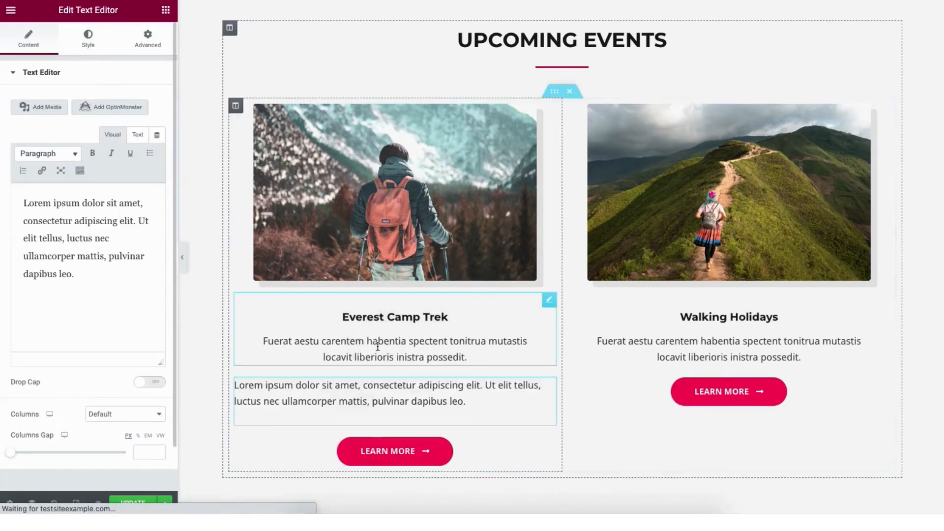
pyautogui.rightClick(385, 393)
pyautogui.click(415, 503)
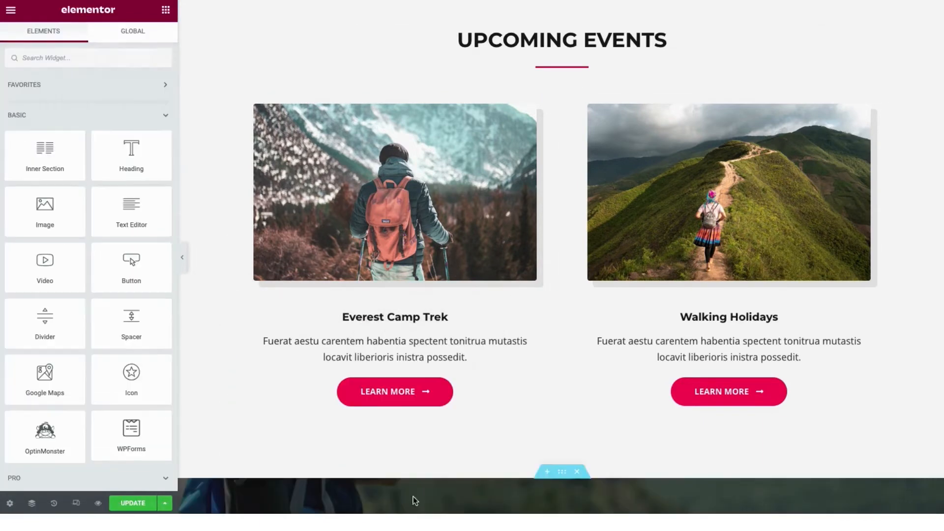
# Duplicate the Everest Camp Trek image box and move its column's Learn More button to the Walking Holidays column.
pyautogui.rightClick(411, 350)
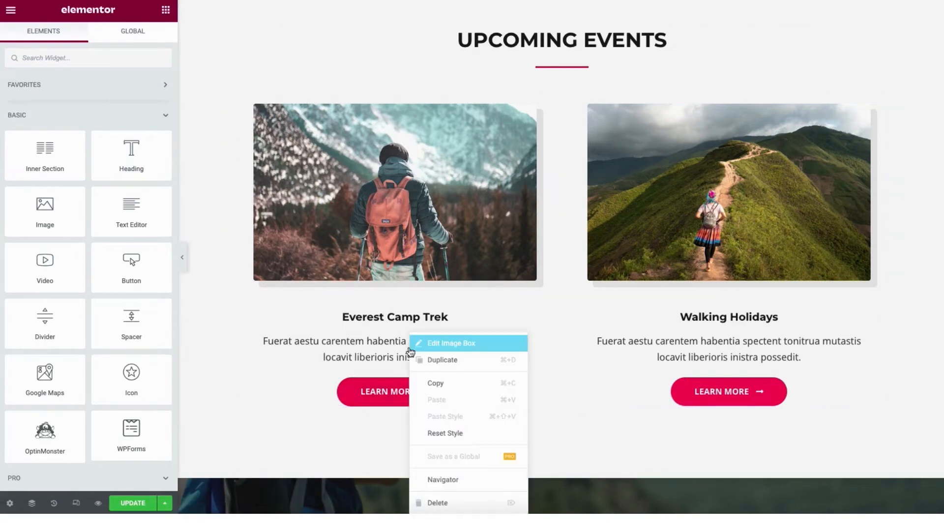
pyautogui.click(443, 360)
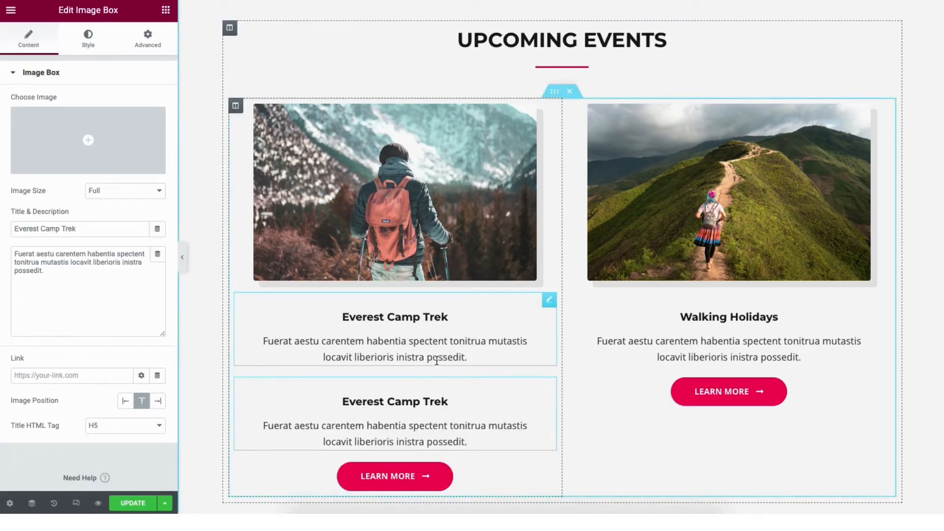
pyautogui.moveTo(348, 479); pyautogui.dragTo(703, 356)
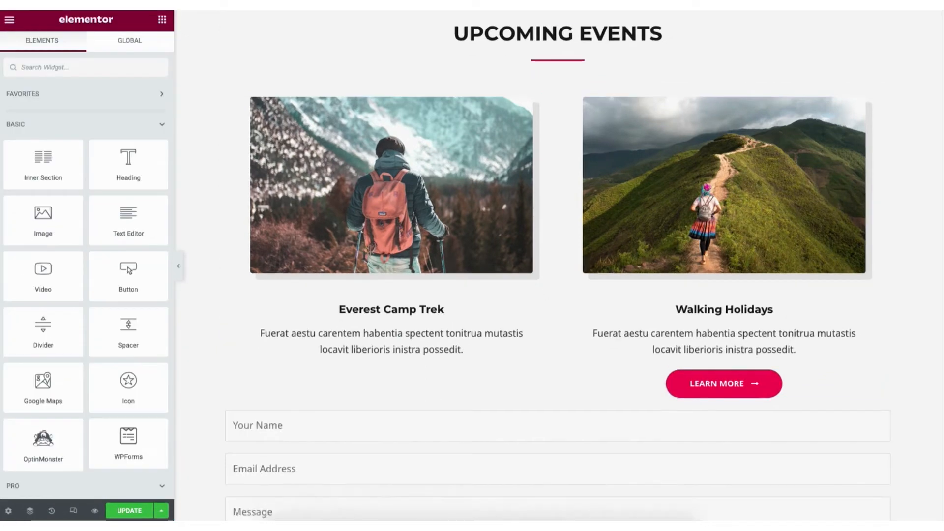
# Add a new section with two equal columns at the end of the page, above the footer.
pyautogui.scroll(-15, 763, 426)
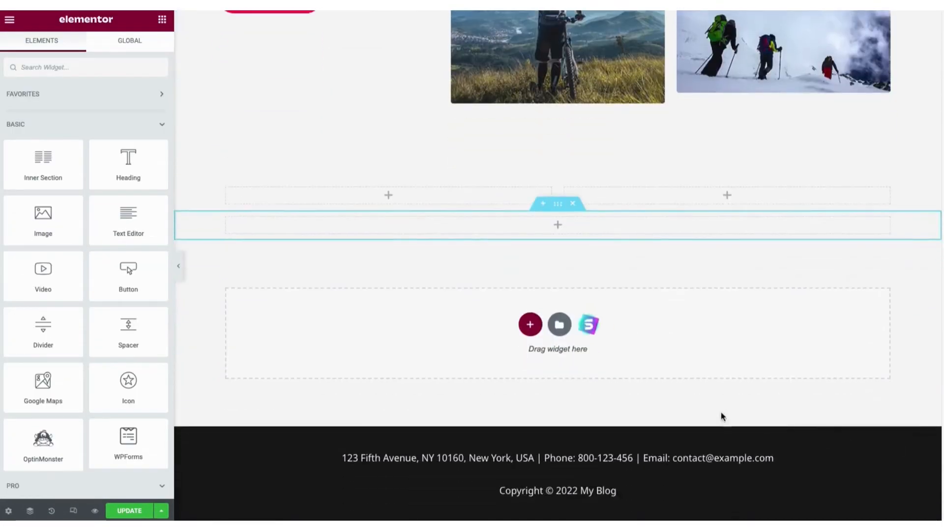
pyautogui.click(529, 325)
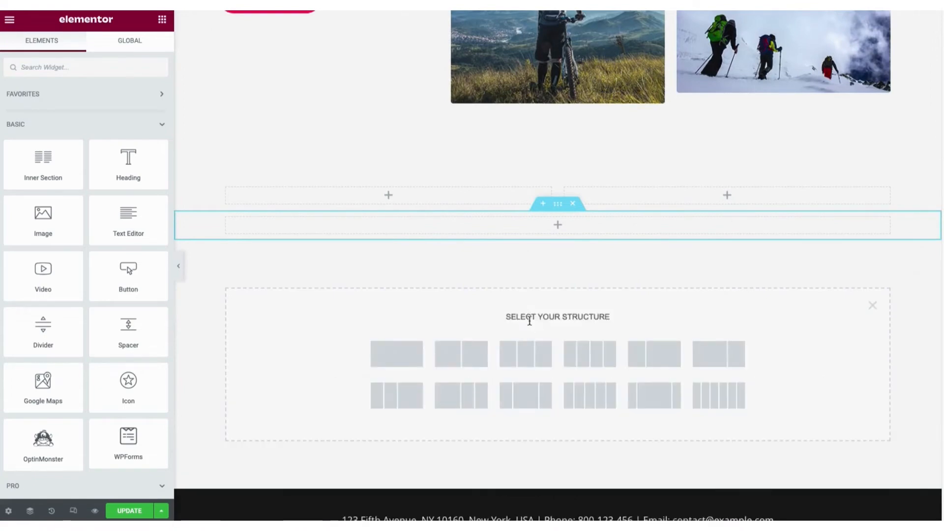
pyautogui.click(464, 359)
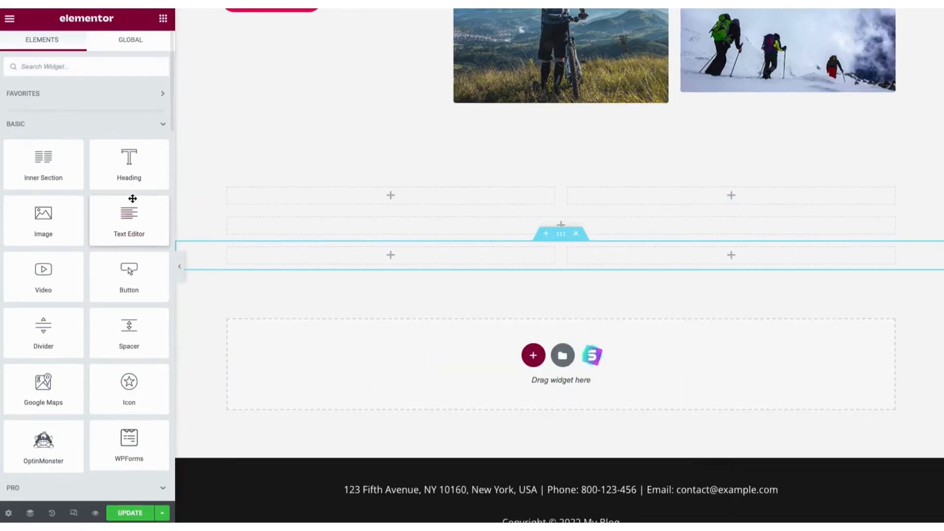
pyautogui.moveTo(116, 171)
pyautogui.mouseDown()
pyautogui.moveTo(305, 250)
pyautogui.moveTo(129, 169)
pyautogui.mouseUp()
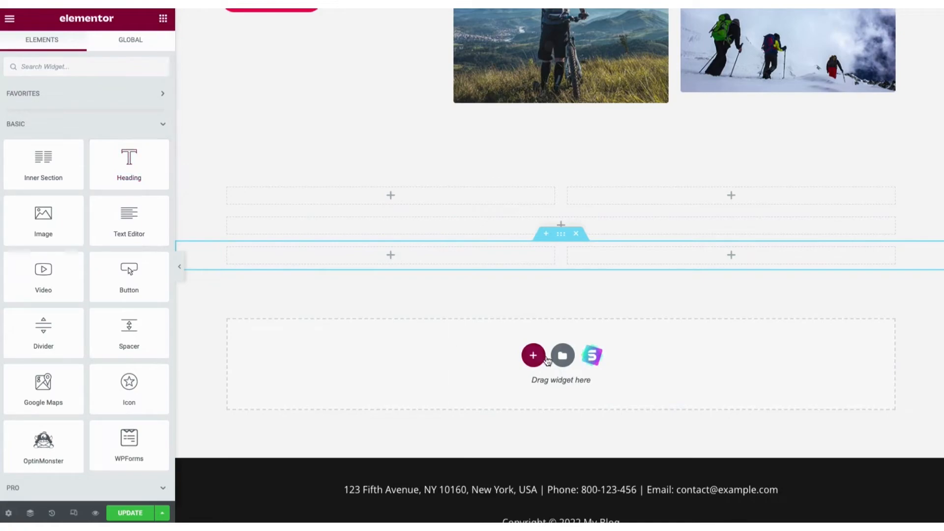
# Browse the Blocks in the Elementor template library and preview the Frequently Asked Questions block.
pyautogui.click(563, 356)
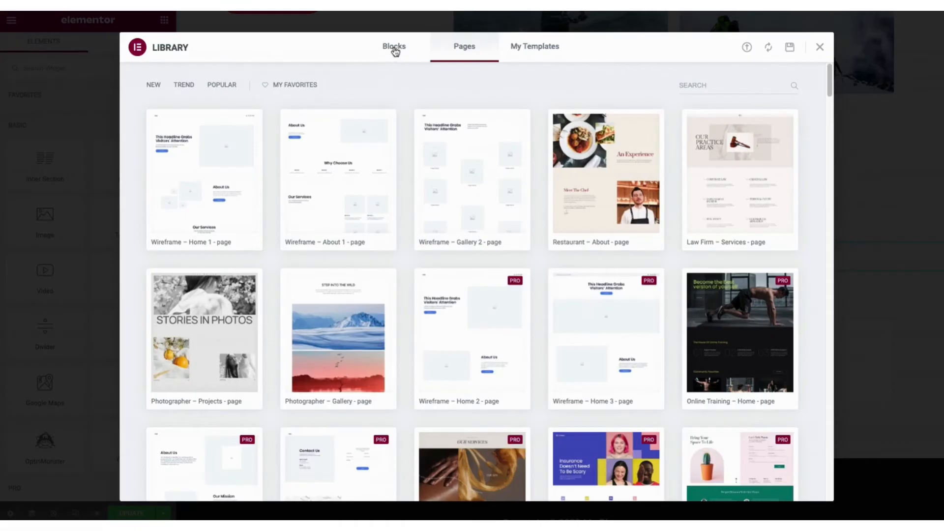
pyautogui.click(394, 49)
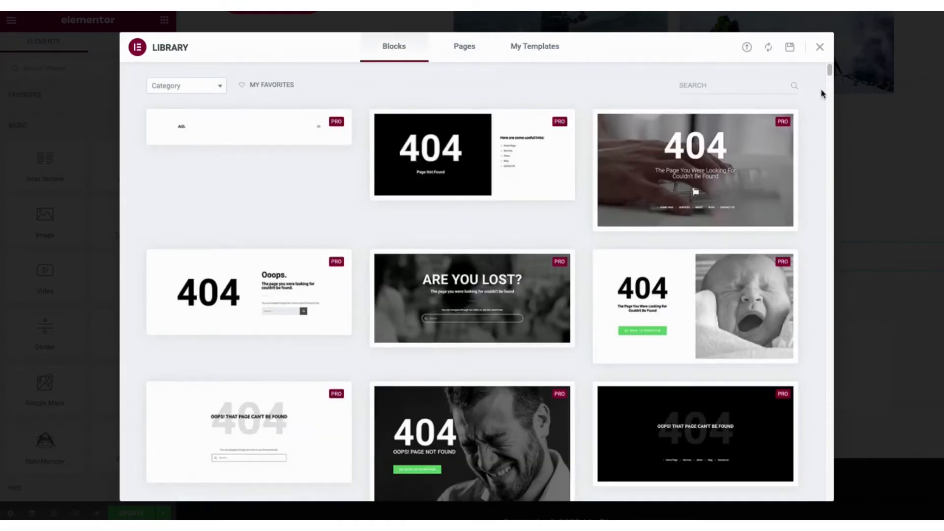
pyautogui.moveTo(831, 67); pyautogui.dragTo(831, 162)
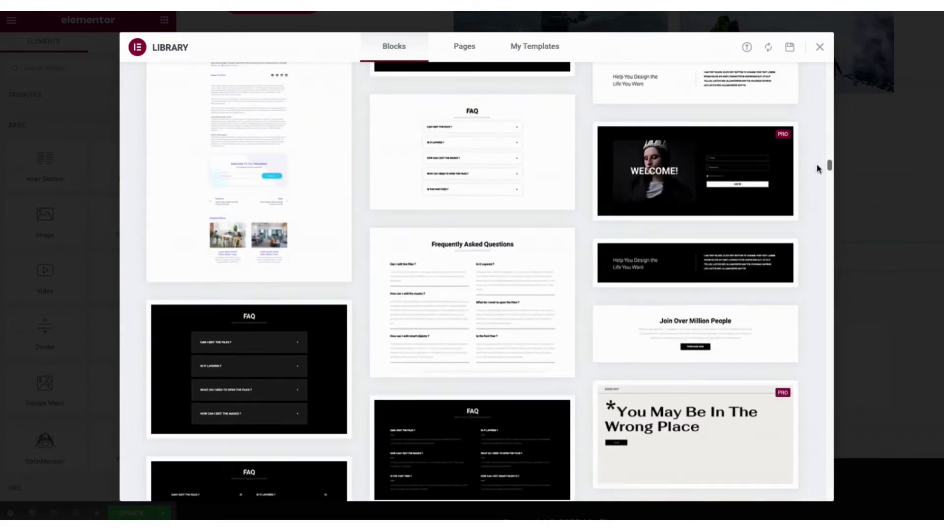
pyautogui.click(471, 308)
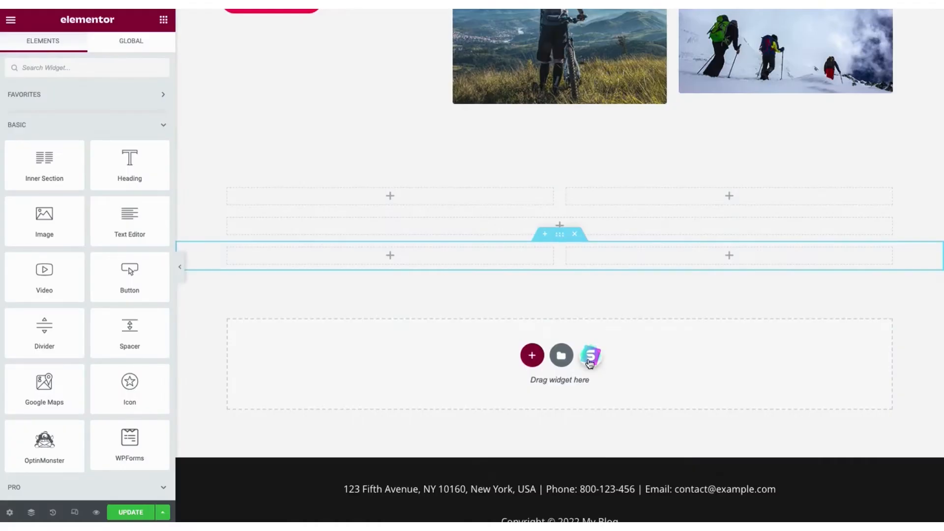
# Browse the blocks in the starter template library and open one for a closer look.
pyautogui.click(589, 361)
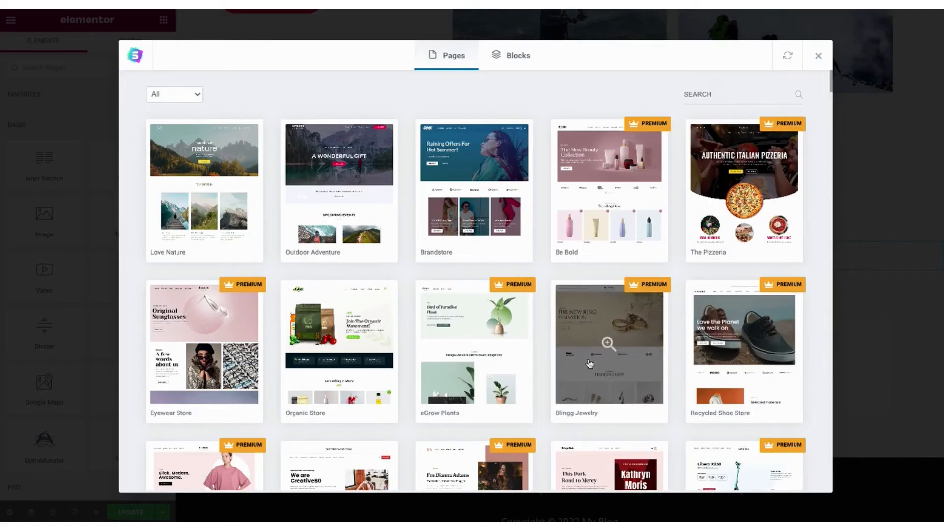
pyautogui.click(512, 58)
pyautogui.moveTo(832, 74); pyautogui.dragTo(830, 132)
pyautogui.click(475, 234)
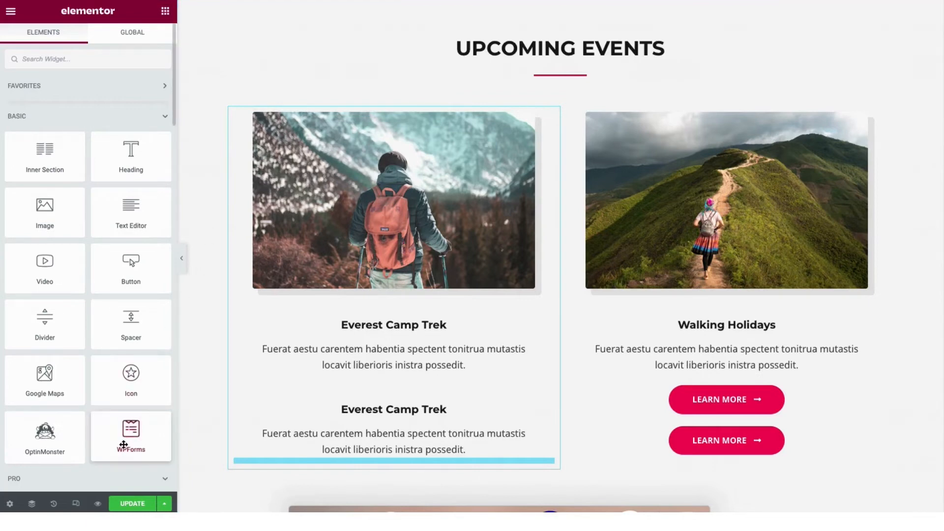
# Add a WPForms widget below the Upcoming Events columns and display the Contact Form in it.
pyautogui.moveTo(123, 444); pyautogui.dragTo(411, 475)
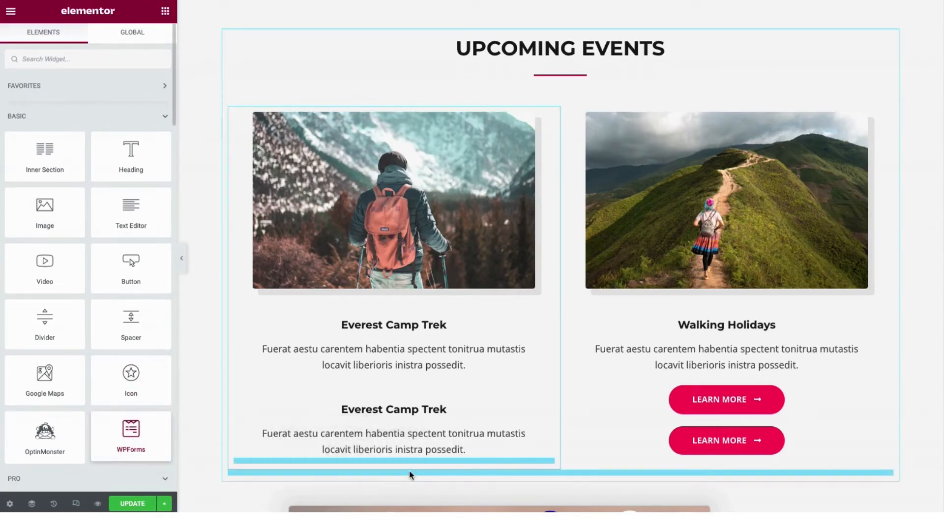
pyautogui.moveTo(933, 219); pyautogui.dragTo(933, 218)
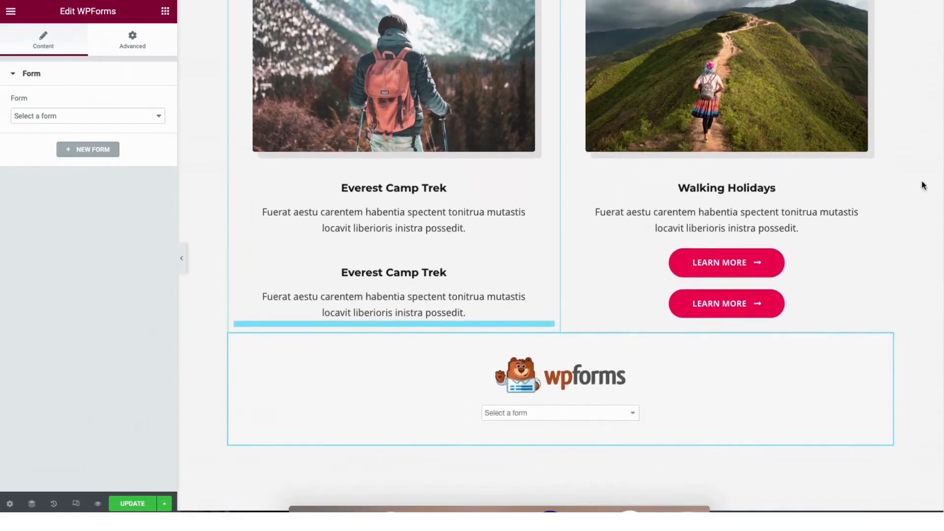
pyautogui.click(64, 116)
pyautogui.click(64, 127)
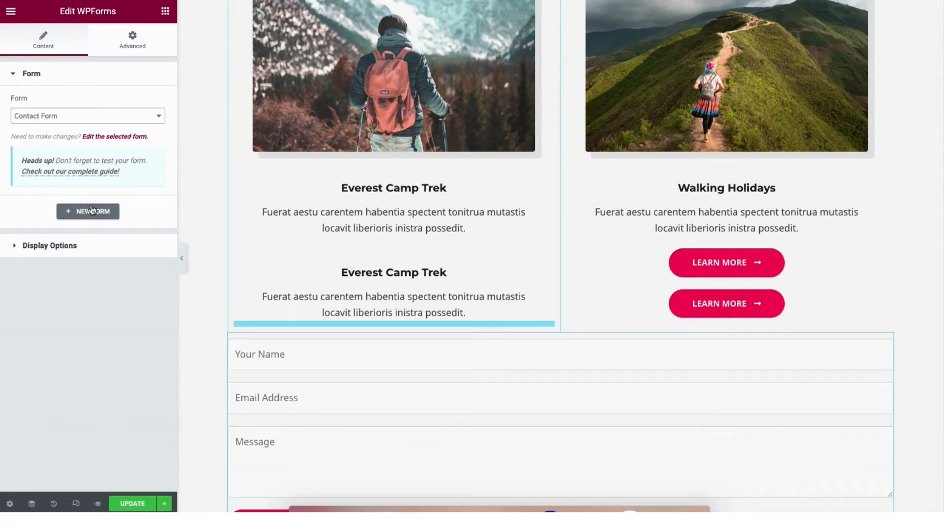
# Open the selected Contact Form for editing and add an Email field directly below the Your Name field.
pyautogui.click(103, 136)
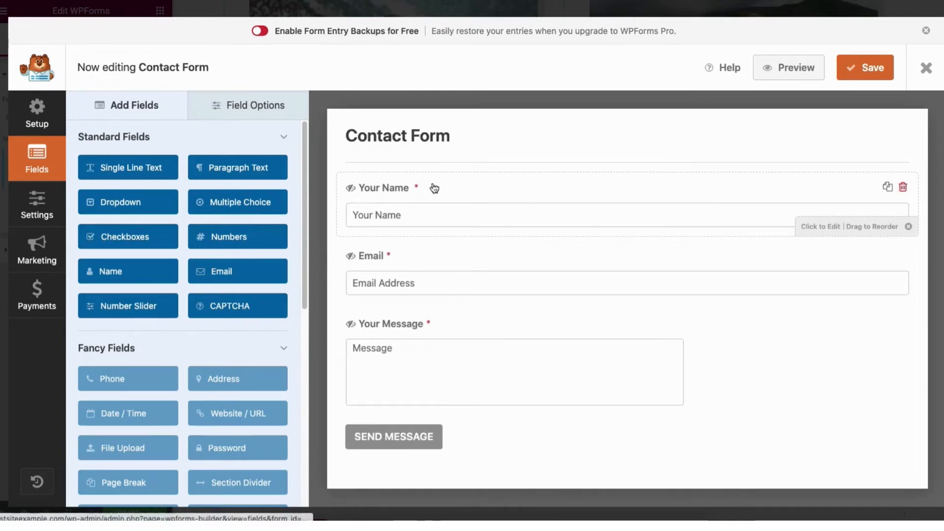
pyautogui.moveTo(436, 215); pyautogui.dragTo(420, 183)
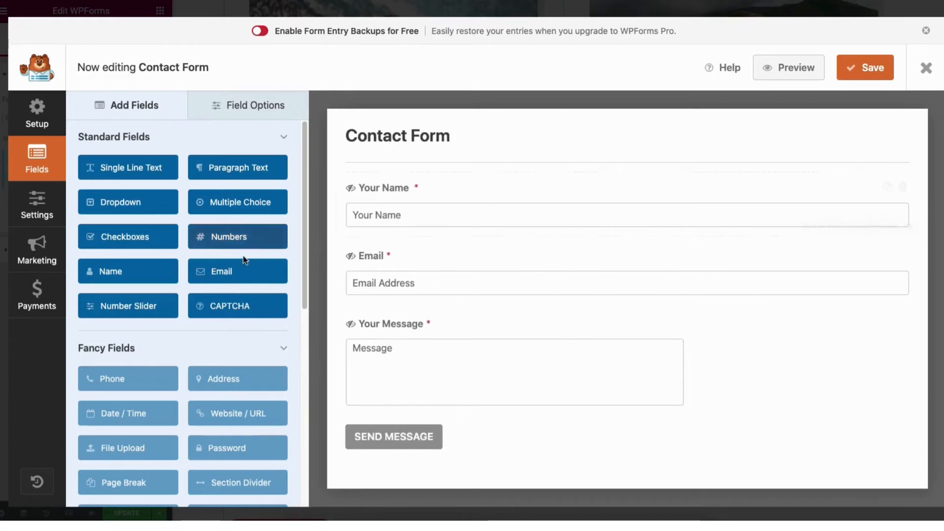
pyautogui.moveTo(212, 275); pyautogui.dragTo(432, 257)
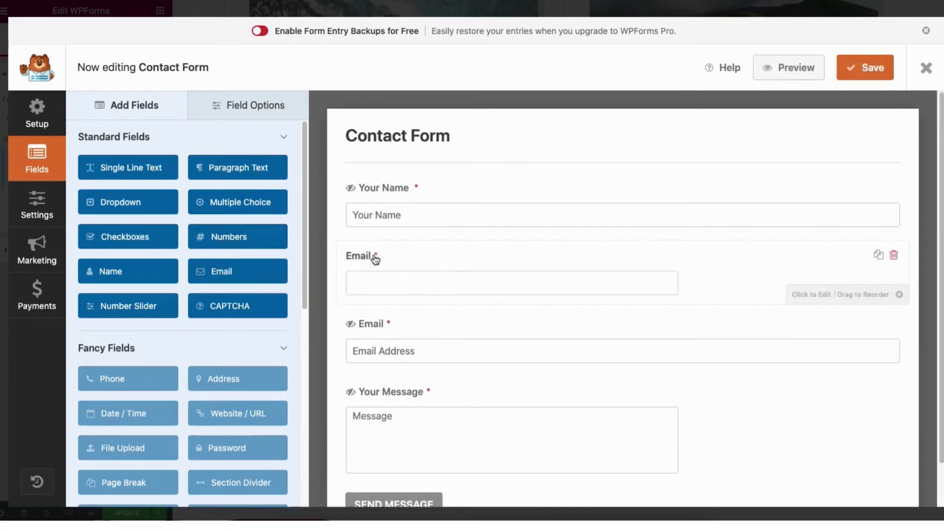
# Change the label of the form's Your Name field to Name.
pyautogui.click(248, 109)
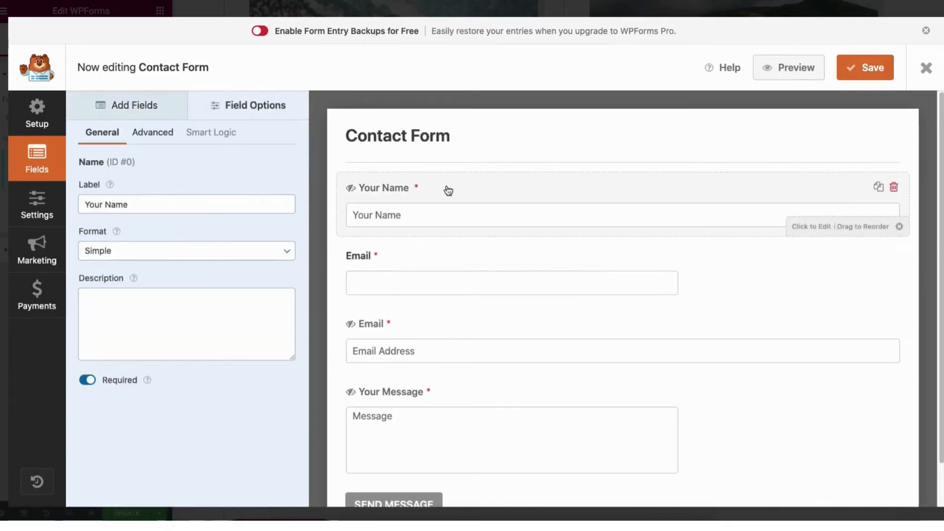
pyautogui.click(106, 204)
pyautogui.press('BackSpace')
pyautogui.press('BackSpace')
pyautogui.press('BackSpace')
pyautogui.press('BackSpace')
pyautogui.press('BackSpace')
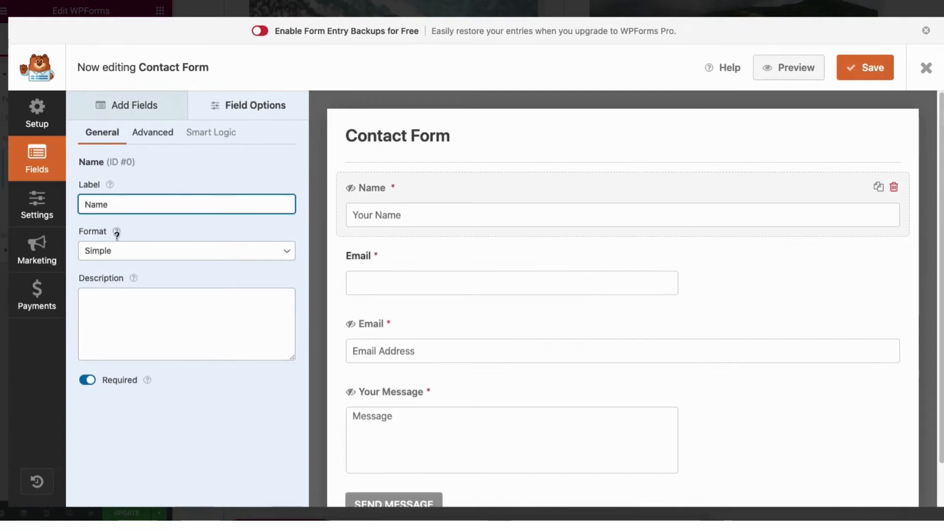
# Try the Name field without the Required option and at other field sizes, then restore Required and the Large size.
pyautogui.click(87, 381)
pyautogui.click(88, 387)
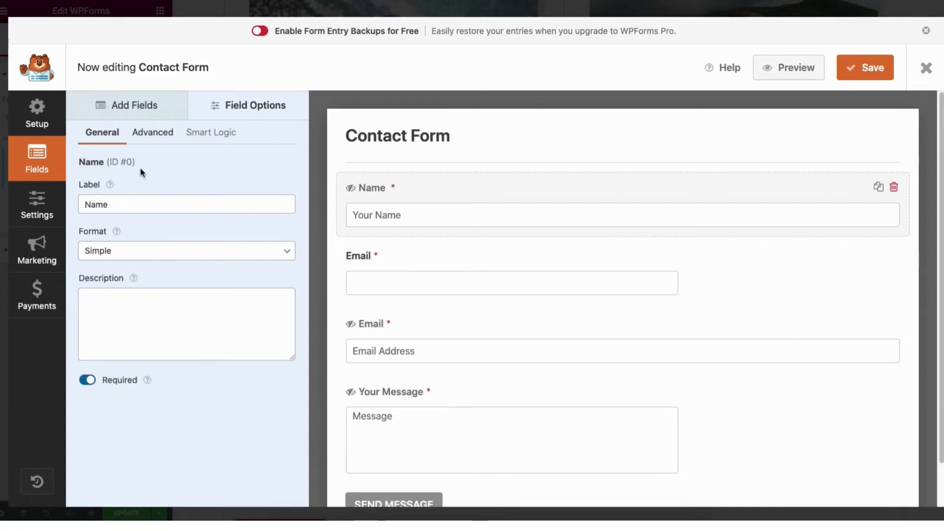
pyautogui.click(153, 134)
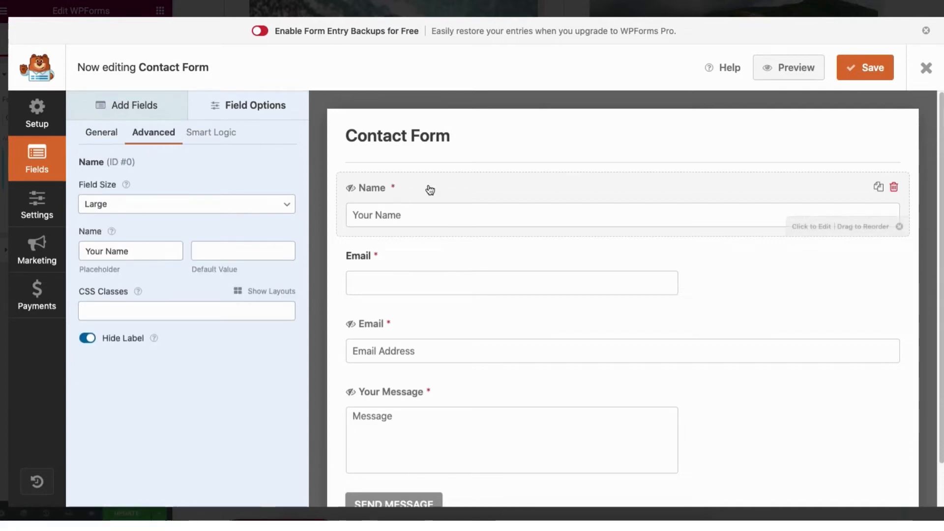
pyautogui.click(120, 204)
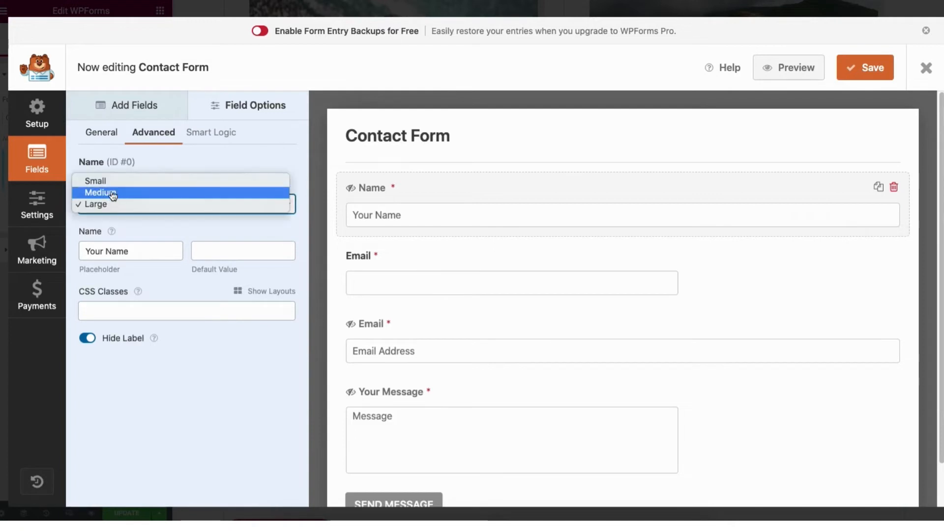
pyautogui.click(111, 194)
pyautogui.click(114, 204)
pyautogui.click(112, 192)
pyautogui.click(112, 209)
pyautogui.click(113, 226)
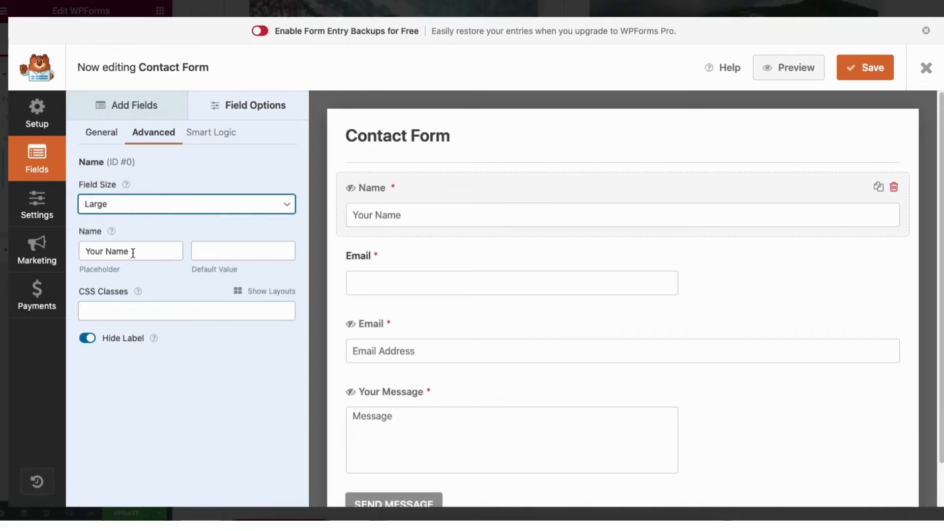
# Preview the contact form and close the form builder.
pyautogui.click(784, 67)
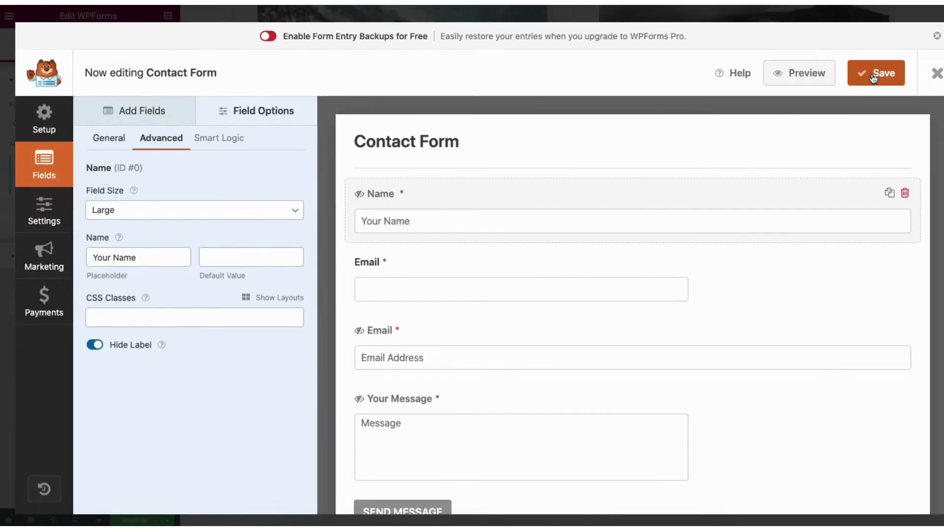
pyautogui.click(936, 75)
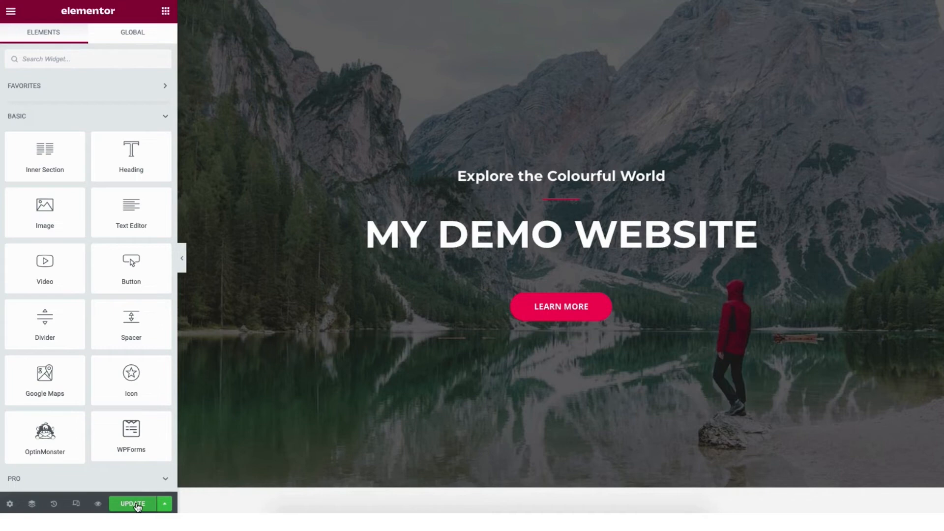
# Look at the page's draft and template saving options, then preview the page changes.
pyautogui.click(165, 503)
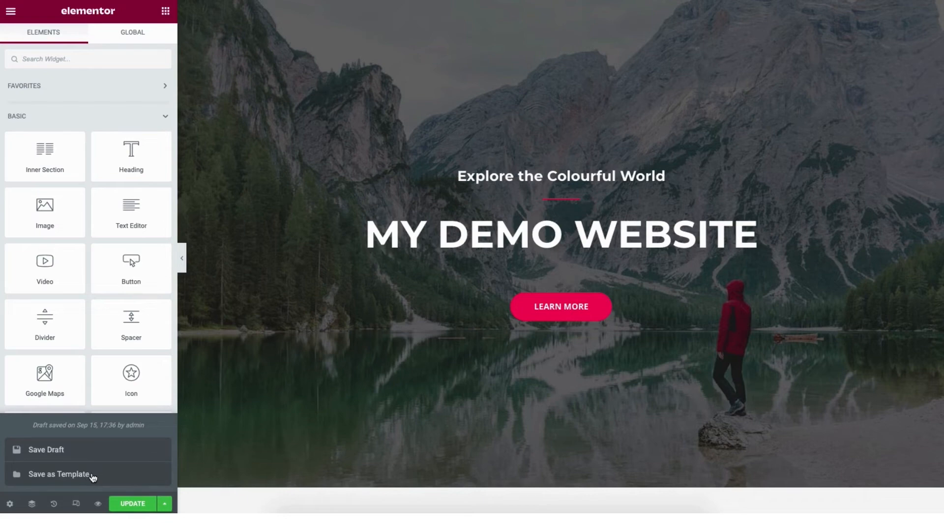
pyautogui.click(193, 448)
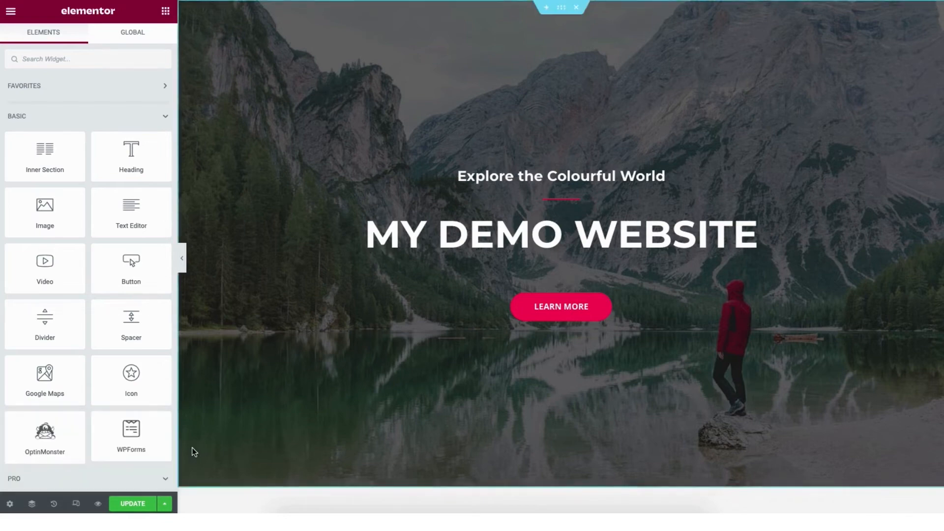
pyautogui.click(98, 504)
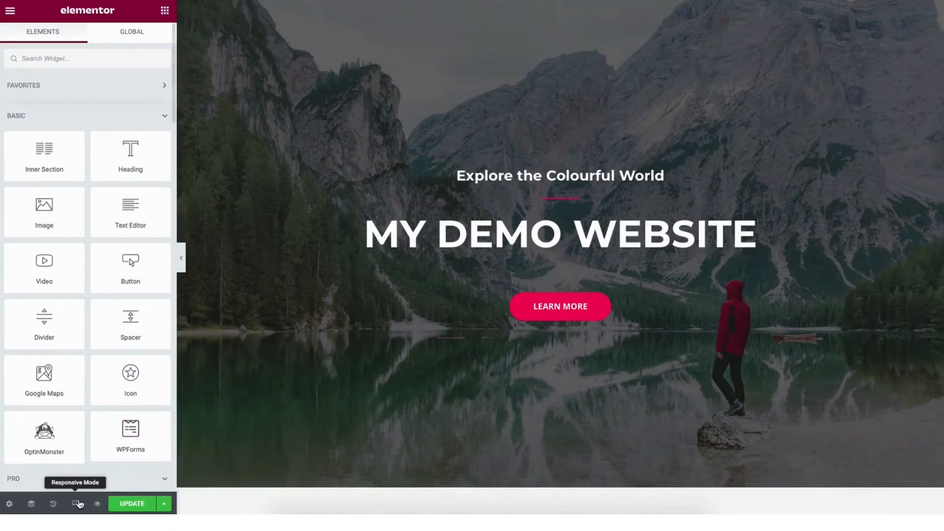
# Check the home page's tablet and mobile layouts in responsive mode.
pyautogui.click(75, 504)
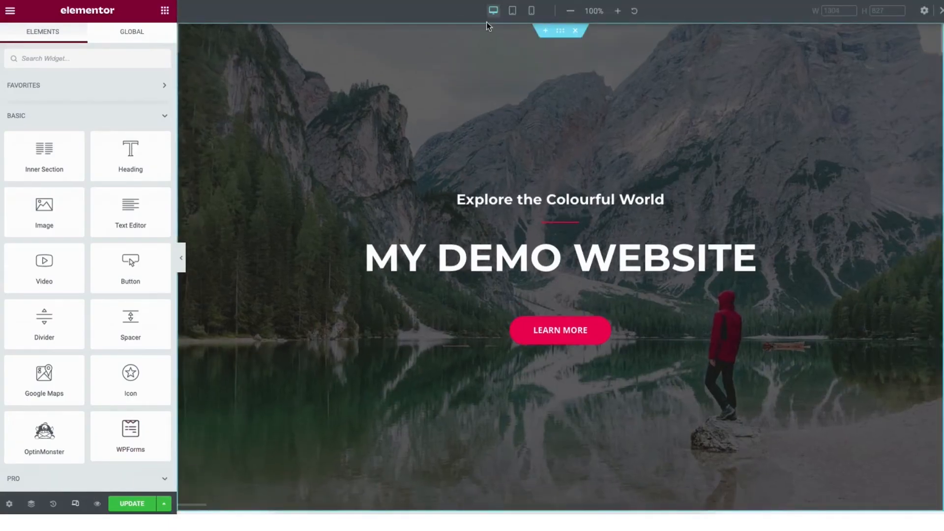
pyautogui.click(512, 10)
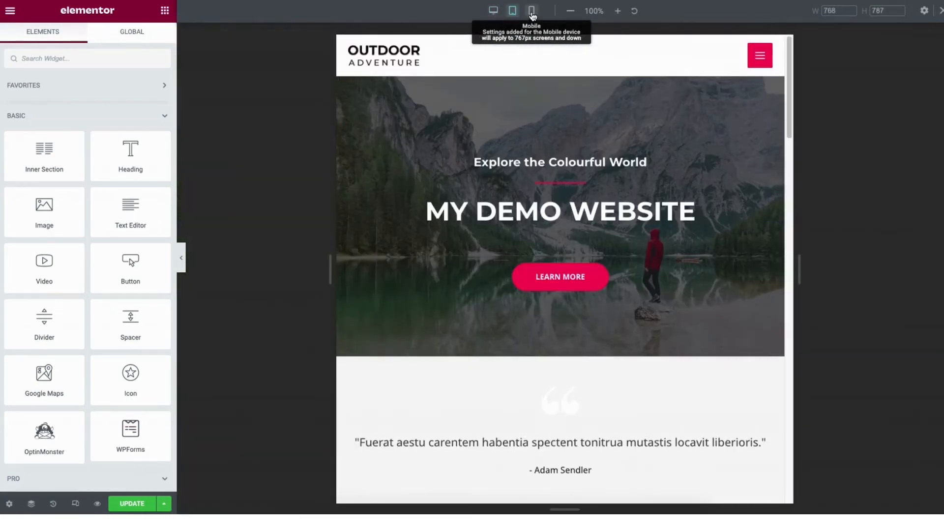
pyautogui.click(532, 11)
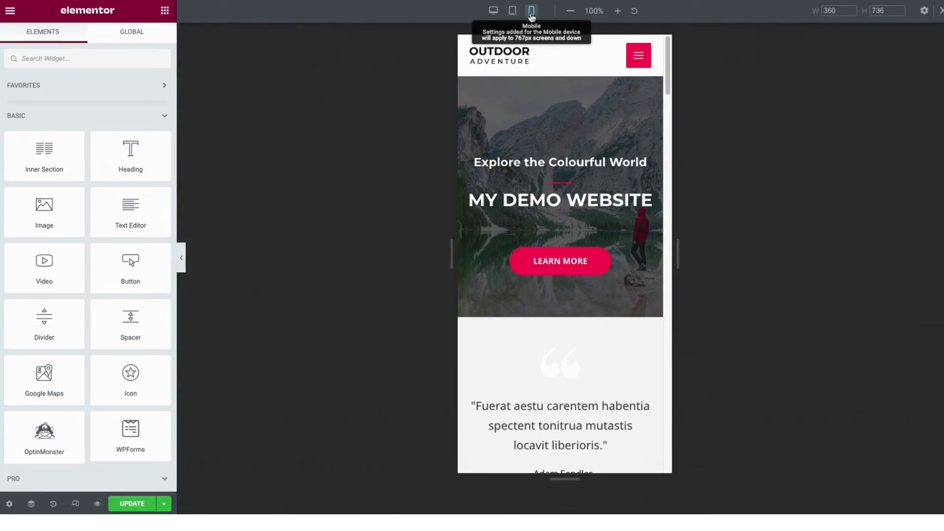
# View the website's Site Settings.
pyautogui.click(10, 12)
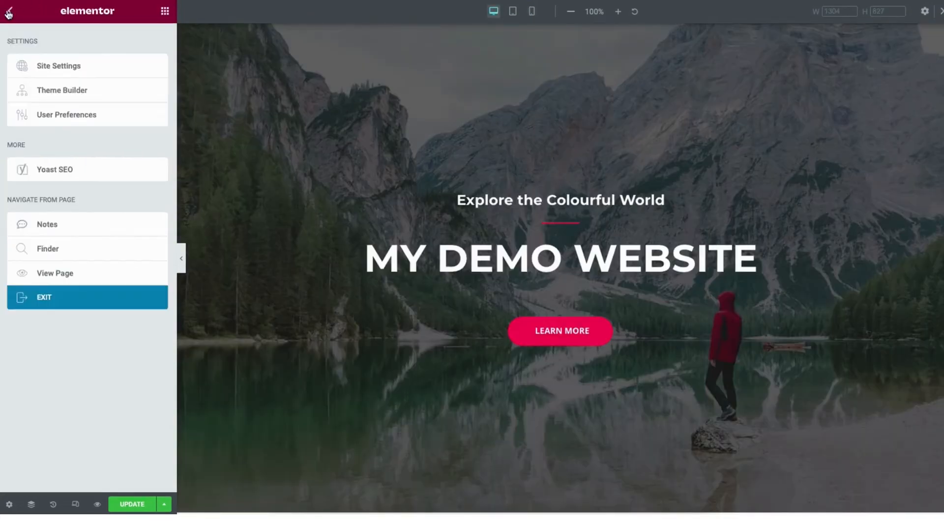
pyautogui.click(58, 69)
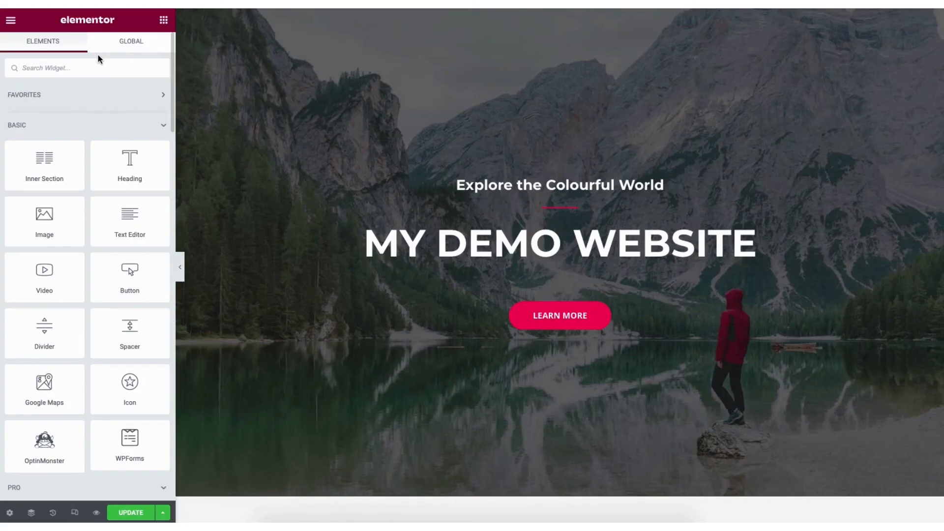
# Open the page's Yoast SEO settings and examine the focus keyphrase option and the readability analysis.
pyautogui.click(11, 20)
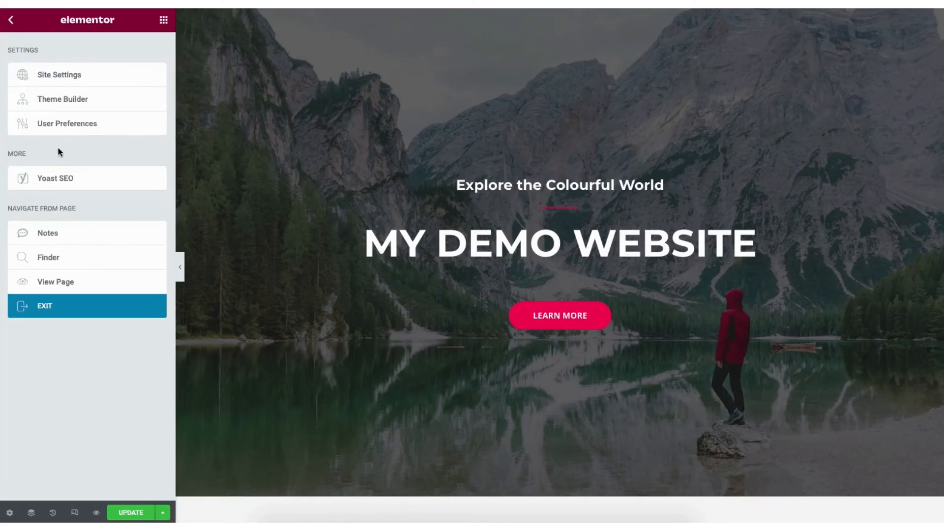
pyautogui.click(63, 178)
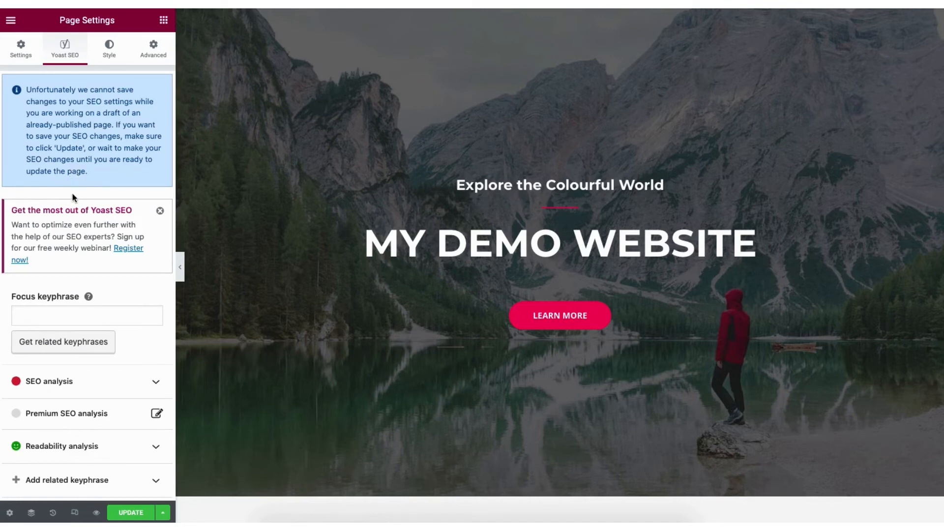
pyautogui.click(39, 312)
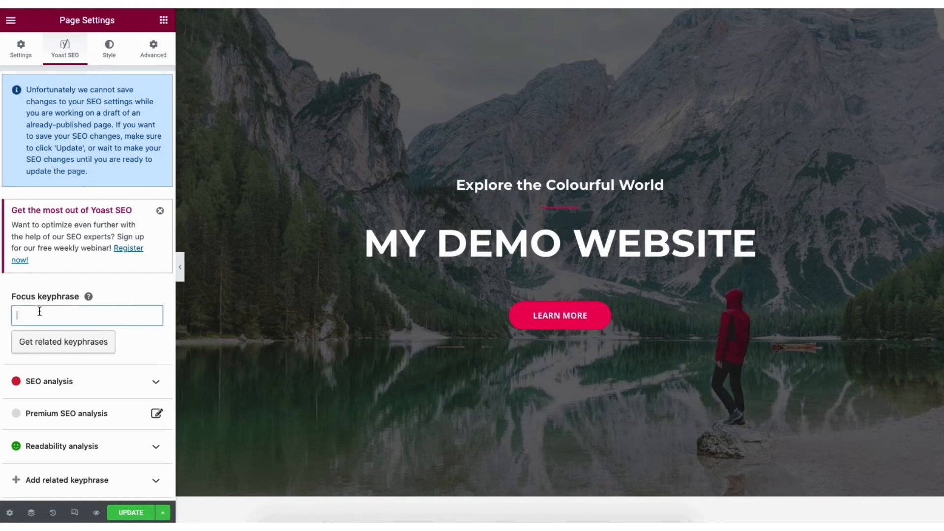
pyautogui.click(122, 287)
pyautogui.scroll(-5, 108, 291)
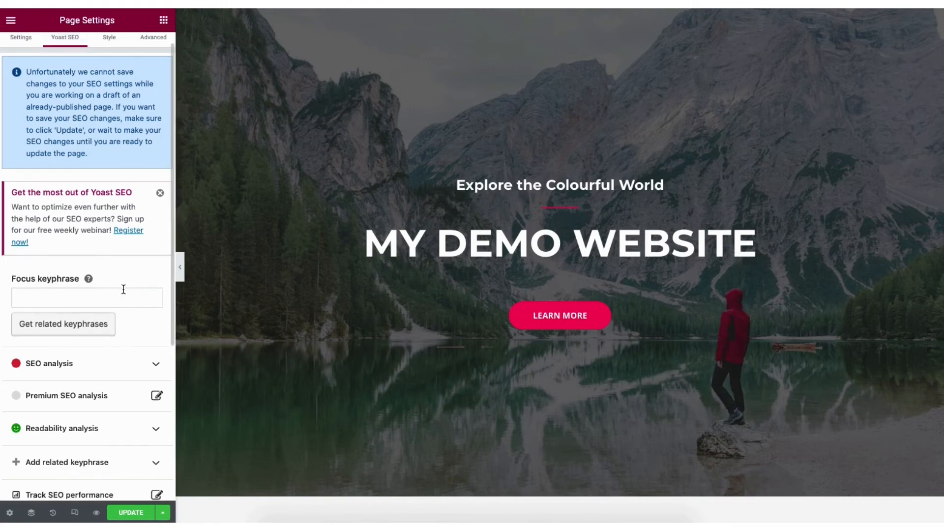
pyautogui.click(118, 305)
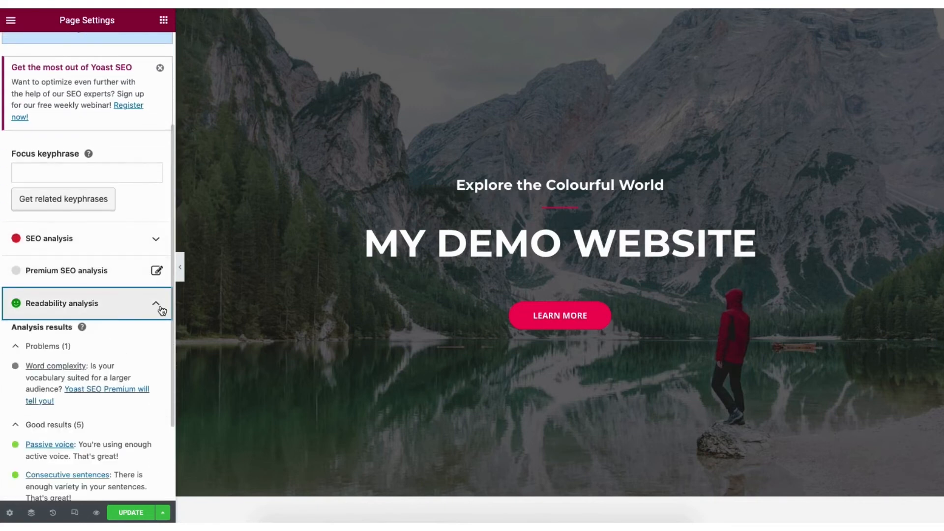
pyautogui.scroll(-4, 172, 300)
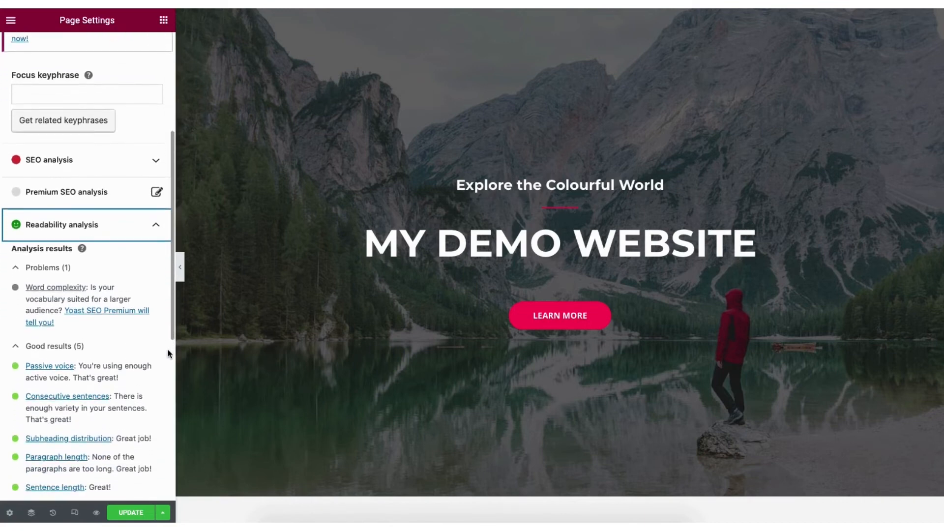
pyautogui.moveTo(173, 335); pyautogui.dragTo(177, 401)
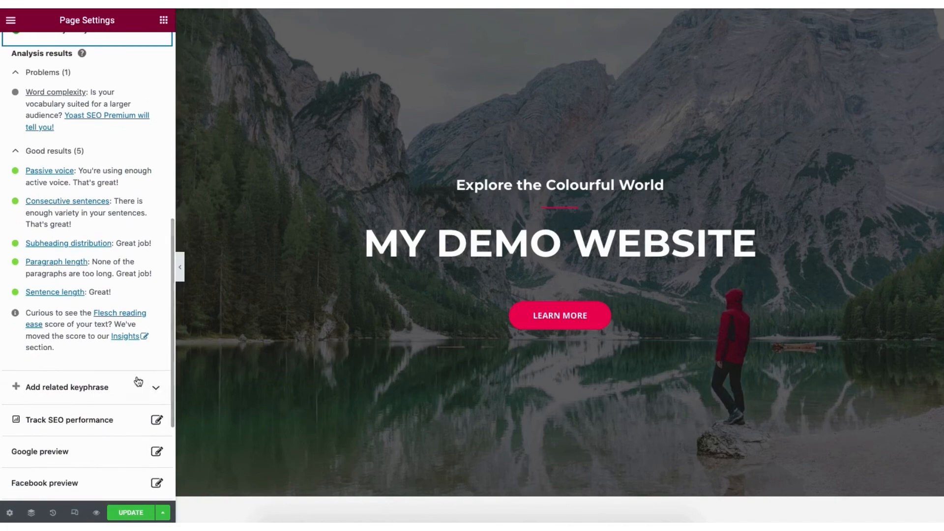
# Open the page's Google preview and compare the mobile result with the desktop result.
pyautogui.click(157, 453)
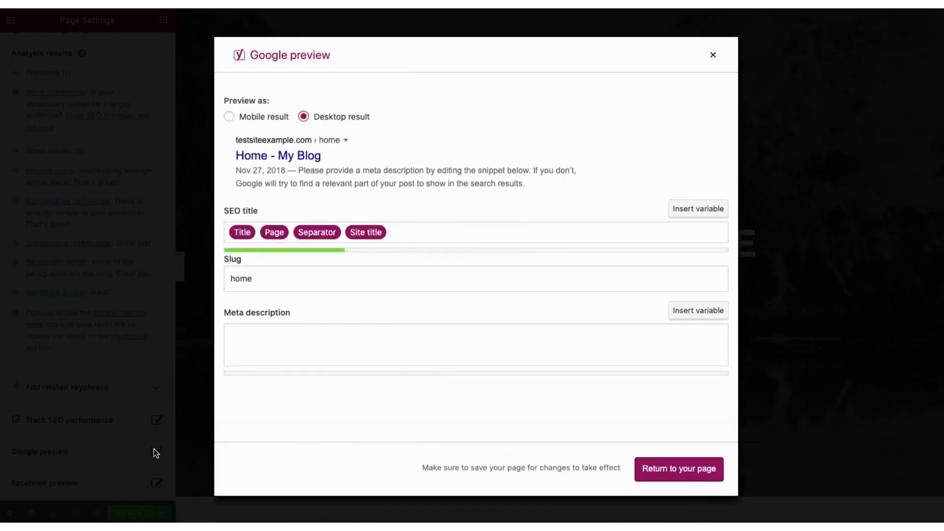
pyautogui.click(229, 117)
pyautogui.click(304, 118)
# Clear the SEO title's variables in the Google preview, activate the empty meta description, and close the preview.
pyautogui.click(400, 232)
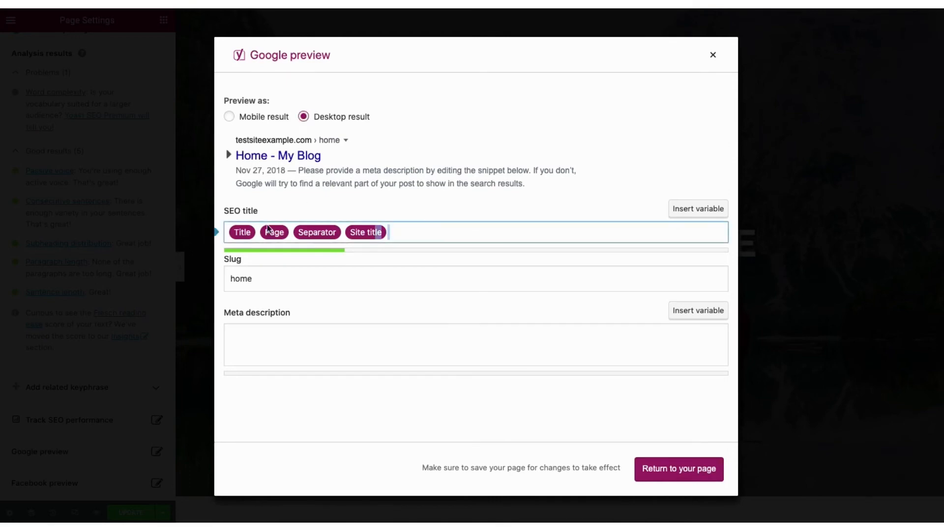
pyautogui.moveTo(277, 230); pyautogui.dragTo(211, 227)
pyautogui.press('BackSpace')
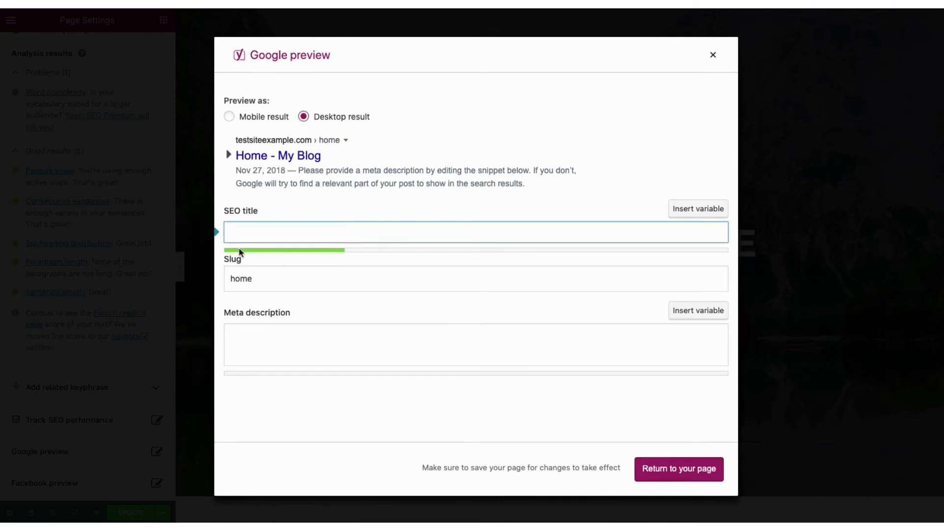
pyautogui.click(259, 333)
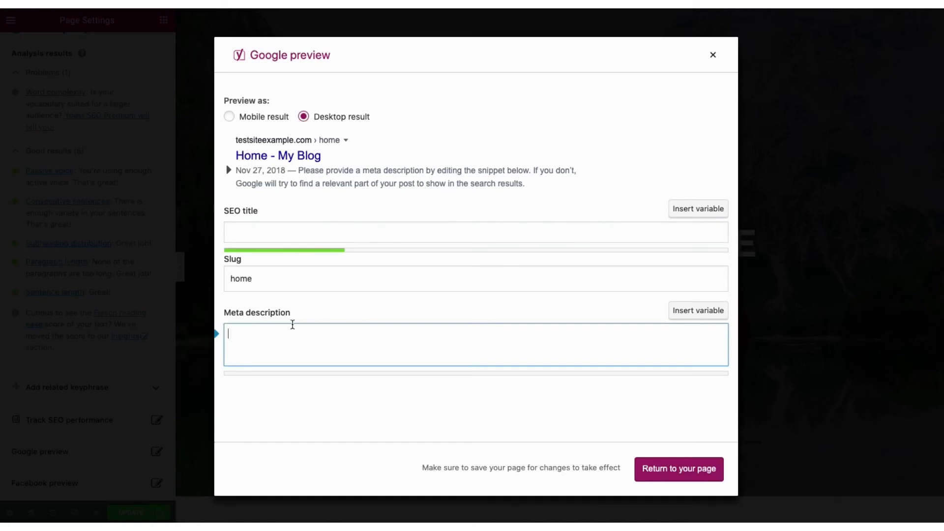
pyautogui.click(713, 57)
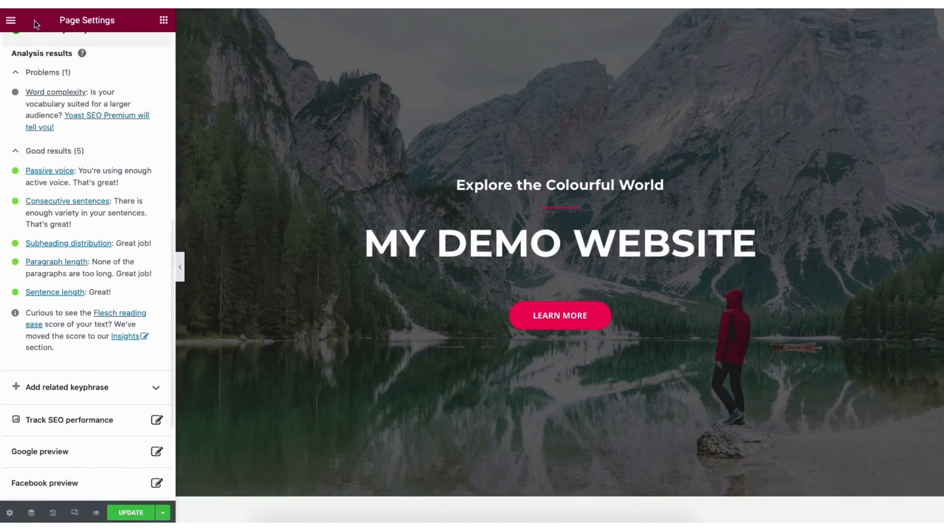
# View the live home page from the Elementor editor and return to the WordPress dashboard.
pyautogui.click(10, 20)
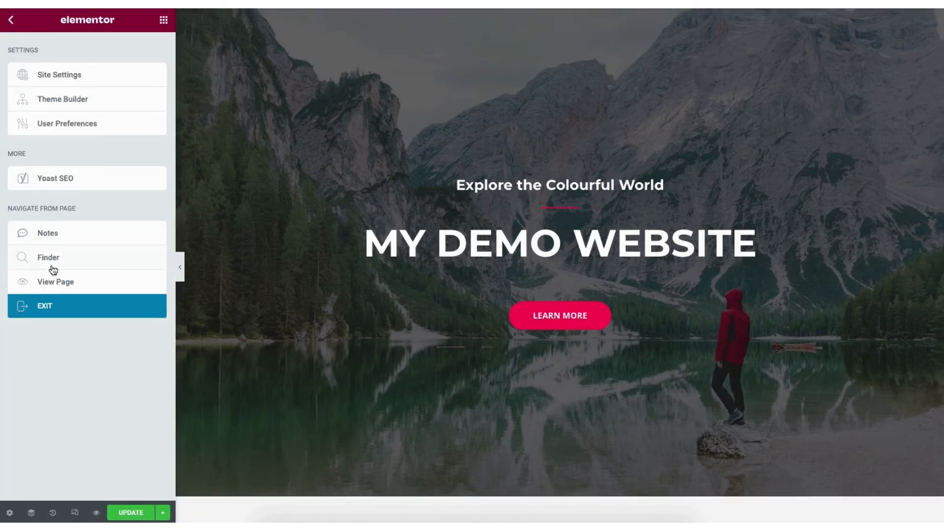
pyautogui.click(53, 283)
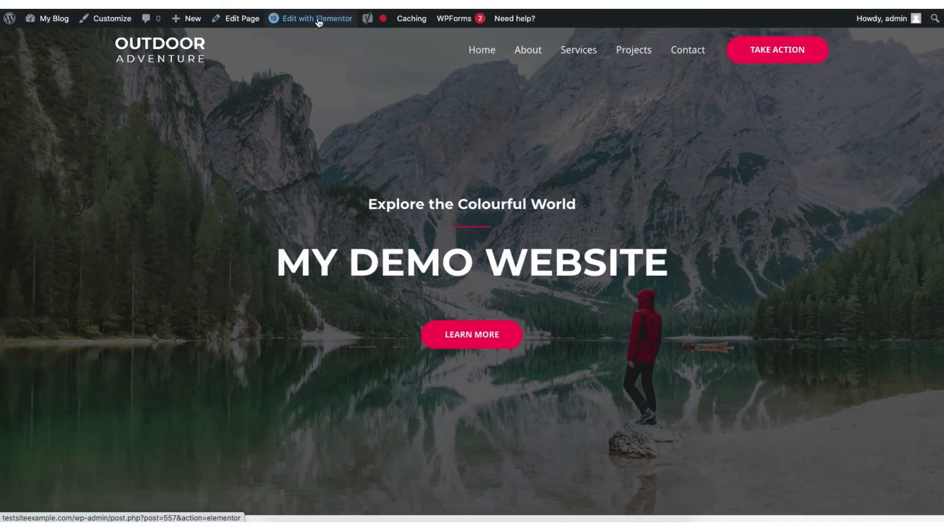
pyautogui.moveTo(317, 23)
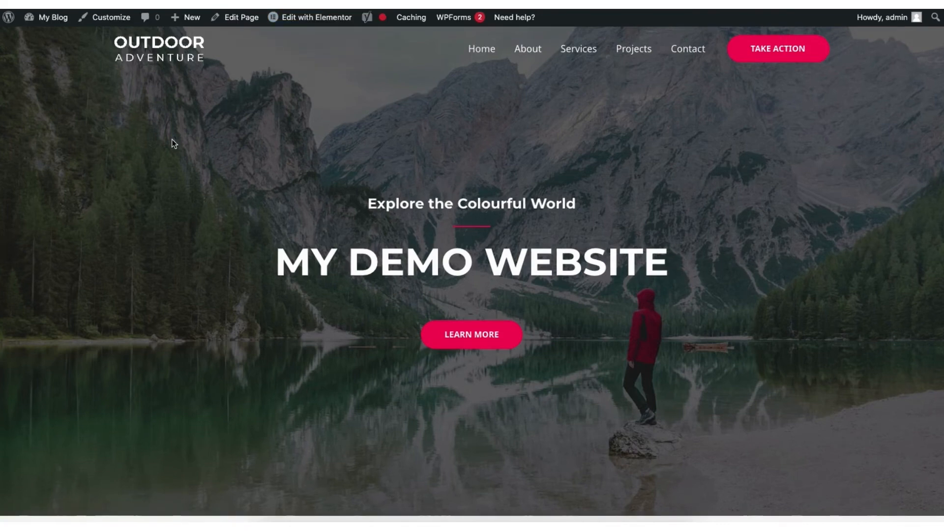
pyautogui.moveTo(46, 17)
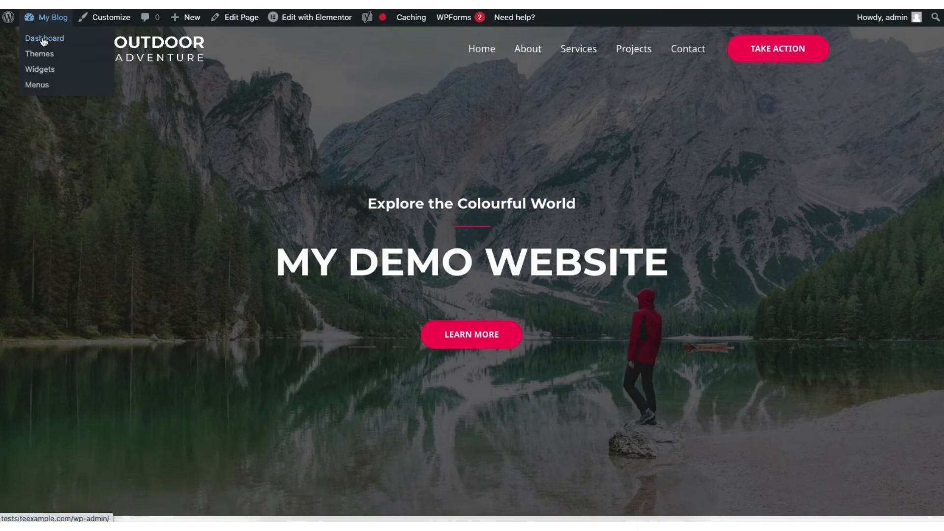
pyautogui.click(43, 39)
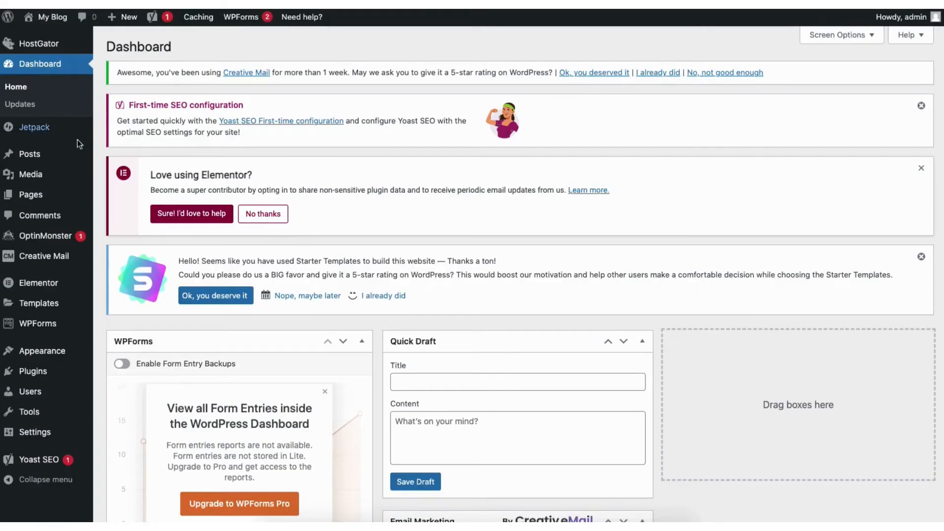
# View the site's list of all pages, its media library and its list of all posts.
pyautogui.moveTo(30, 196)
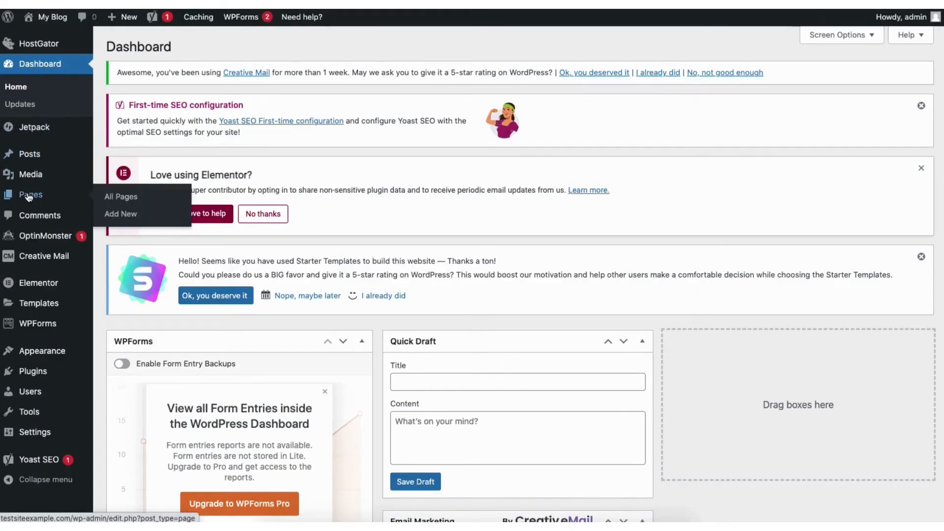
pyautogui.click(125, 199)
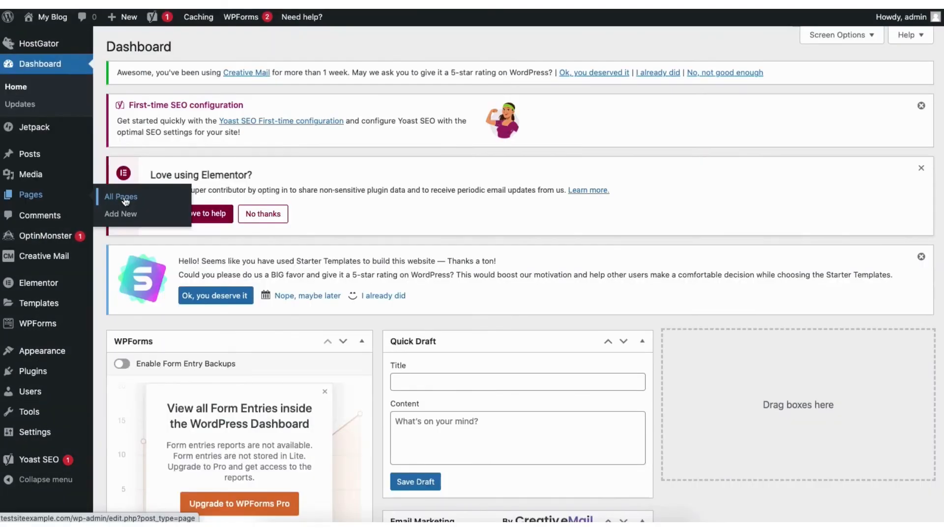
pyautogui.moveTo(81, 178)
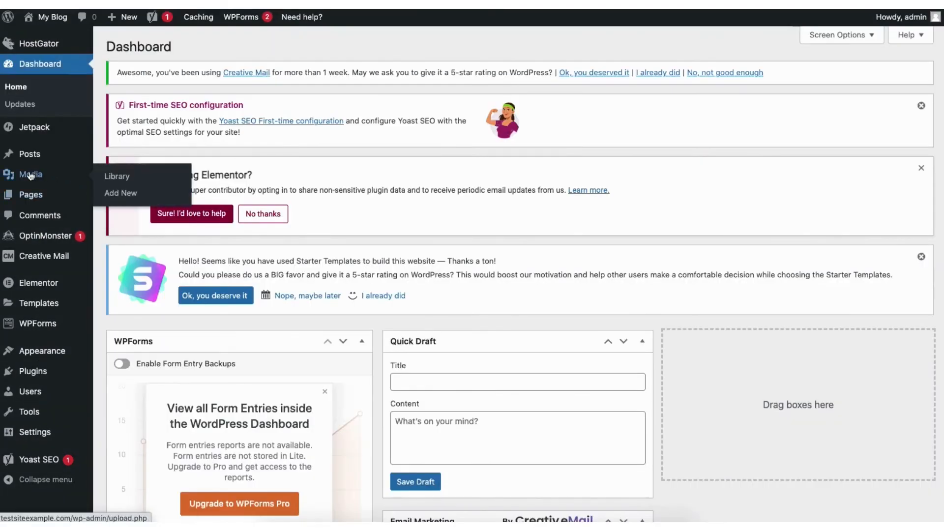
pyautogui.click(120, 178)
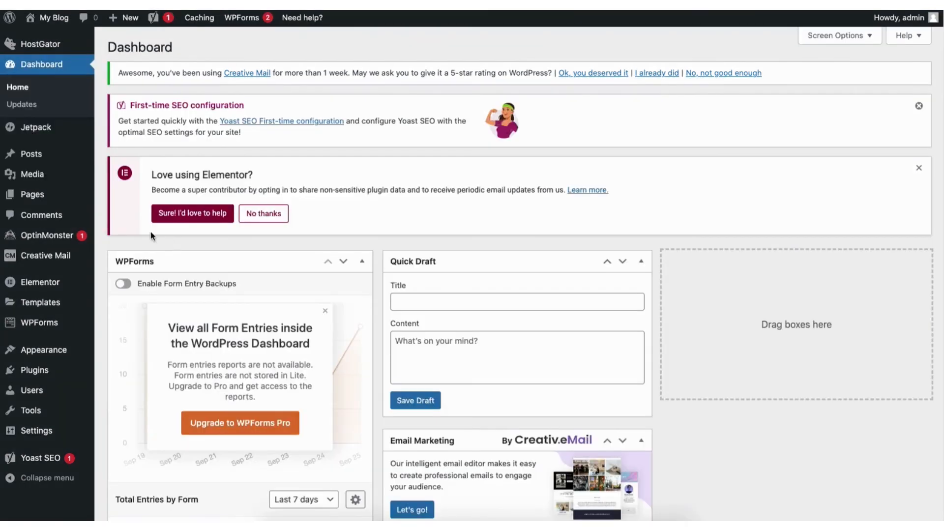
pyautogui.moveTo(29, 156)
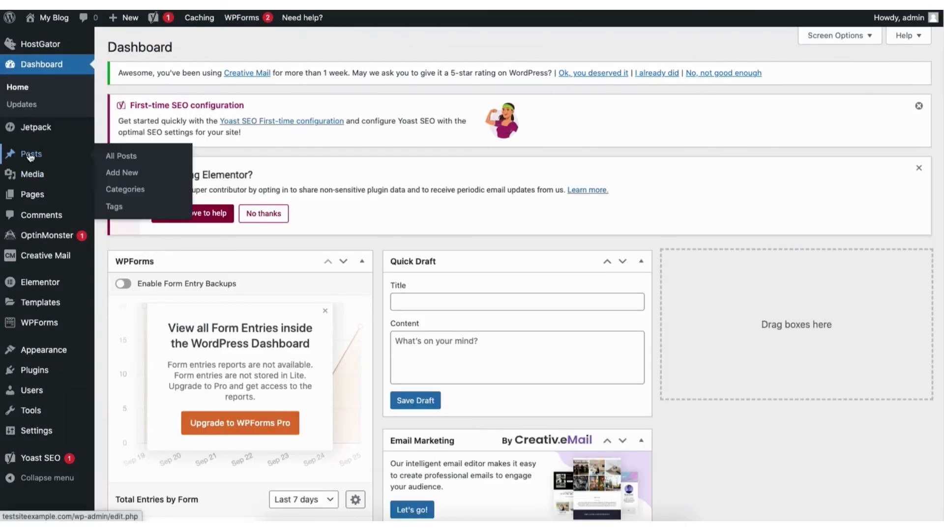
pyautogui.click(124, 158)
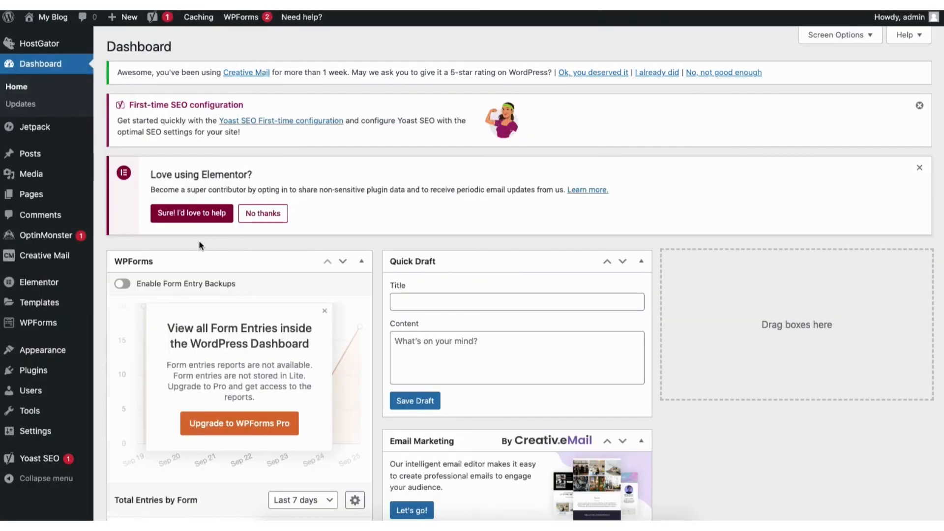
# Check the sample comment's moderation options and browse the plugins available for installation.
pyautogui.click(49, 221)
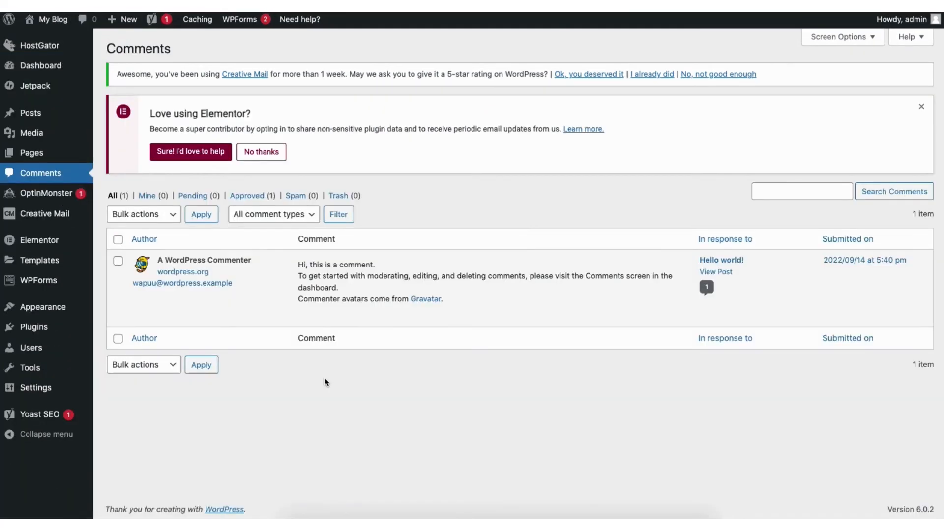
pyautogui.moveTo(379, 318)
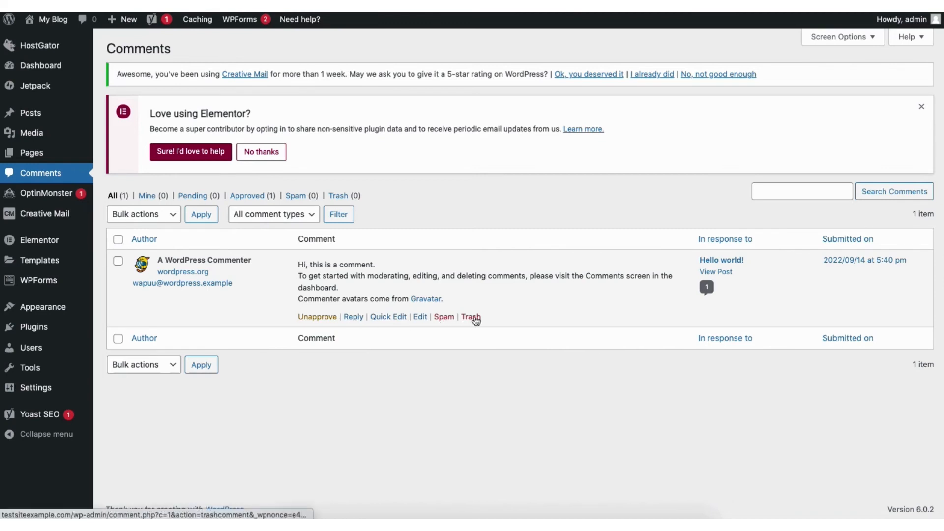
pyautogui.moveTo(42, 332)
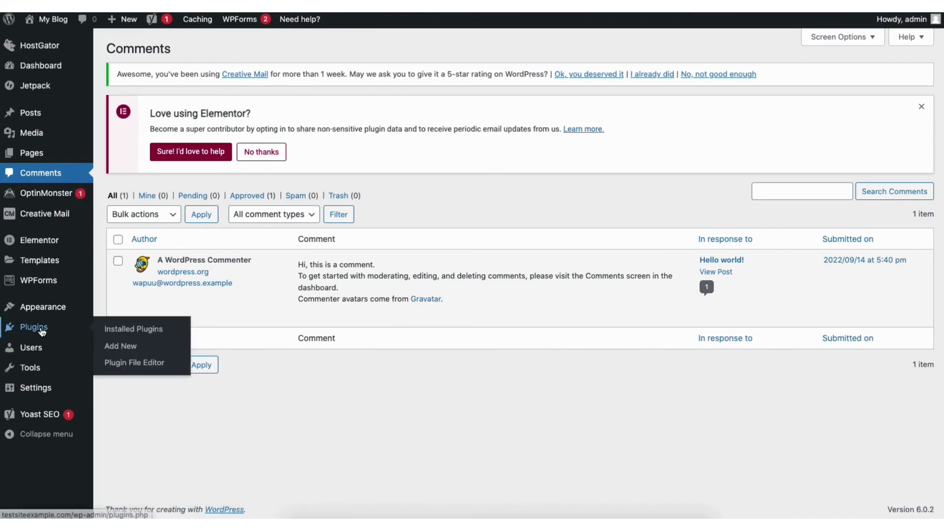
pyautogui.click(120, 346)
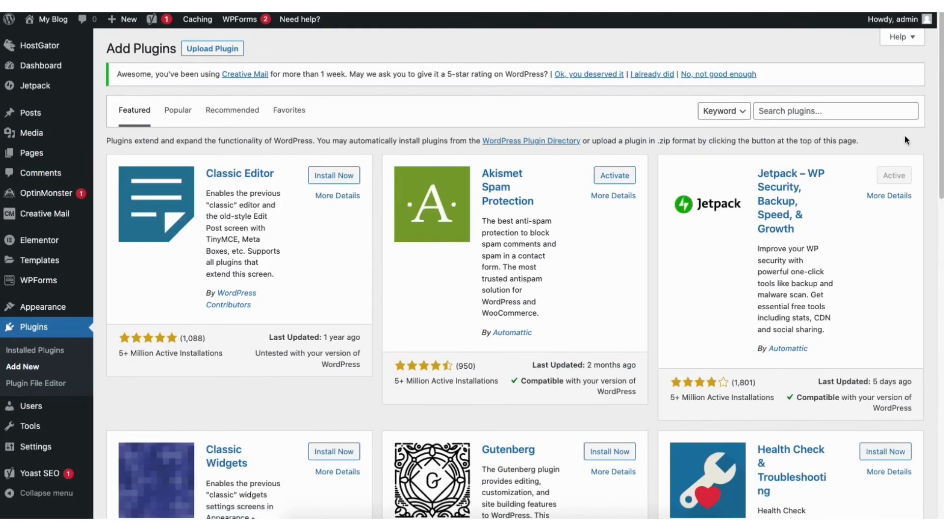
pyautogui.moveTo(941, 83)
pyautogui.mouseDown()
pyautogui.moveTo(940, 272)
pyautogui.moveTo(940, 74)
pyautogui.mouseUp()
# Open the site's menu editor and examine the page selection, the item ordering and the Home item's settings.
pyautogui.moveTo(44, 311)
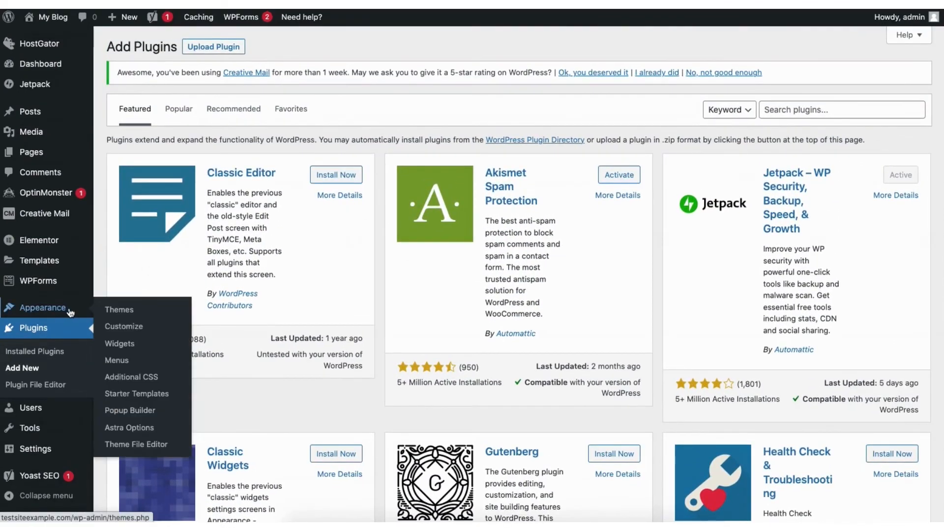
pyautogui.click(117, 361)
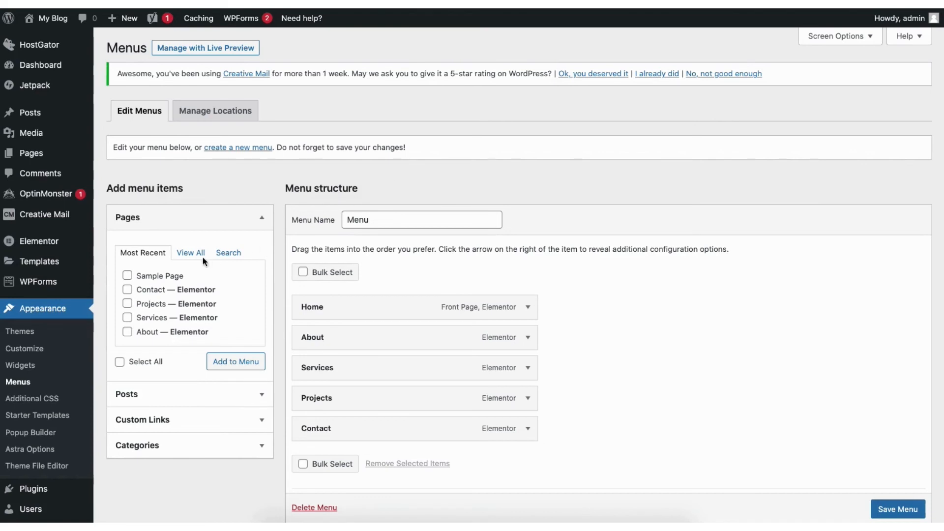
pyautogui.click(129, 304)
pyautogui.click(131, 306)
pyautogui.moveTo(327, 312)
pyautogui.mouseDown()
pyautogui.moveTo(346, 317)
pyautogui.moveTo(333, 353)
pyautogui.moveTo(315, 310)
pyautogui.mouseUp()
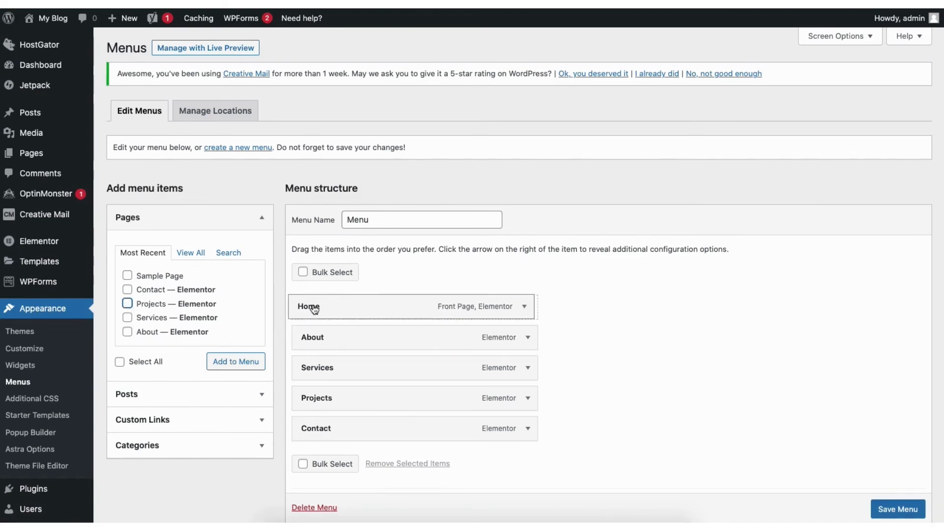
pyautogui.click(527, 307)
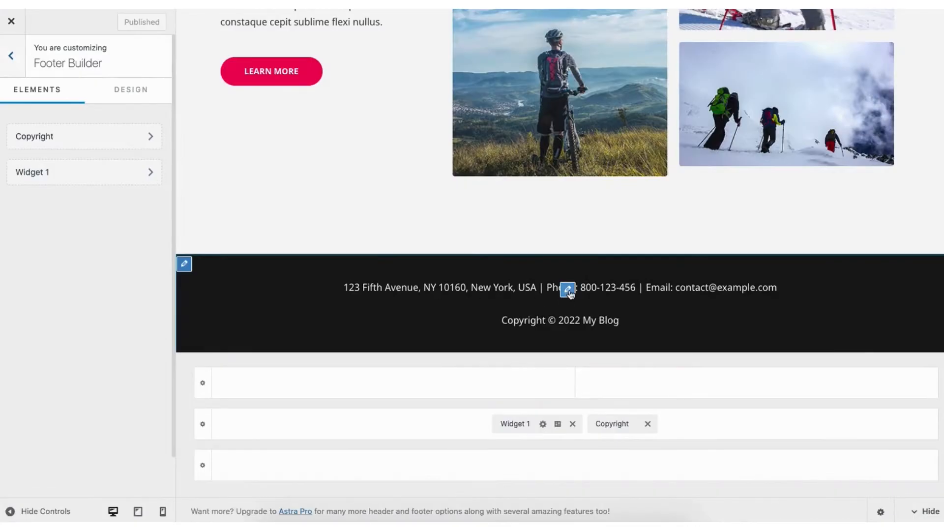
# Open the Footer Builder in the theme customizer and open the footer's contact details widget for editing.
pyautogui.click(567, 291)
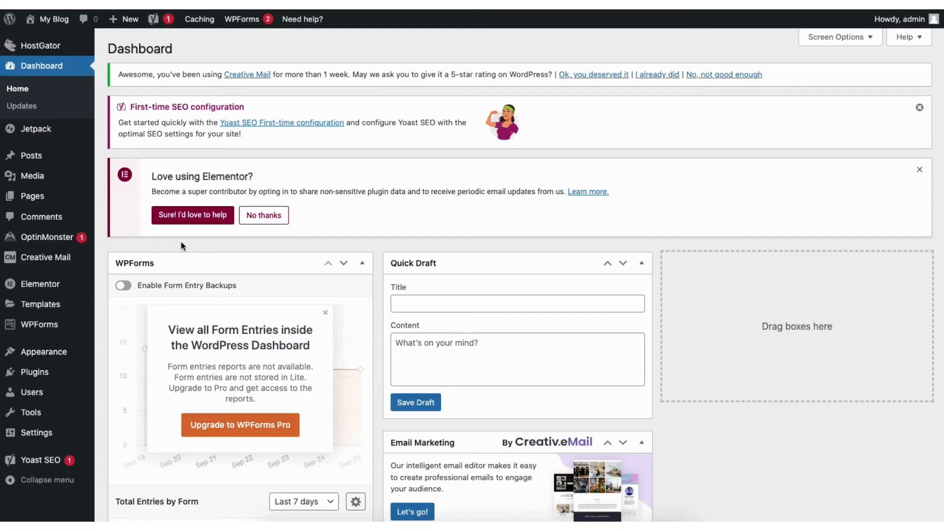
pyautogui.moveTo(47, 358)
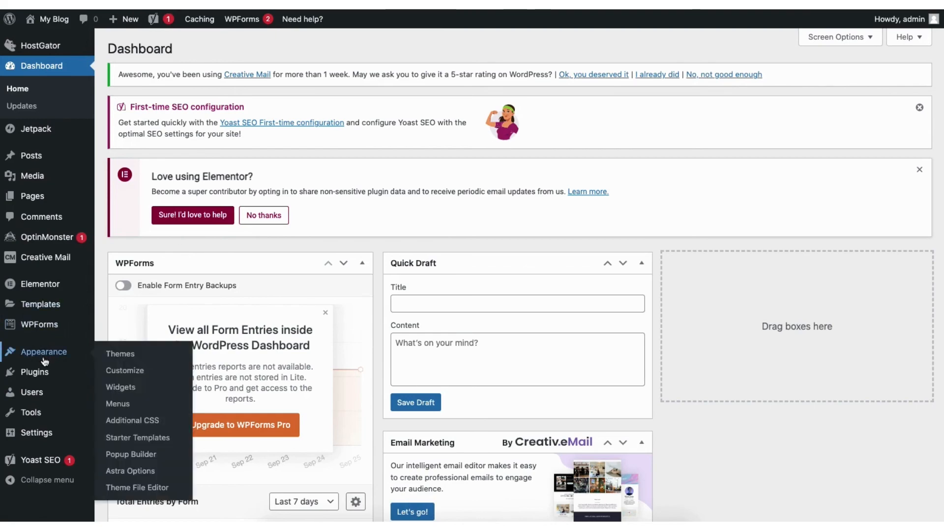
pyautogui.click(109, 371)
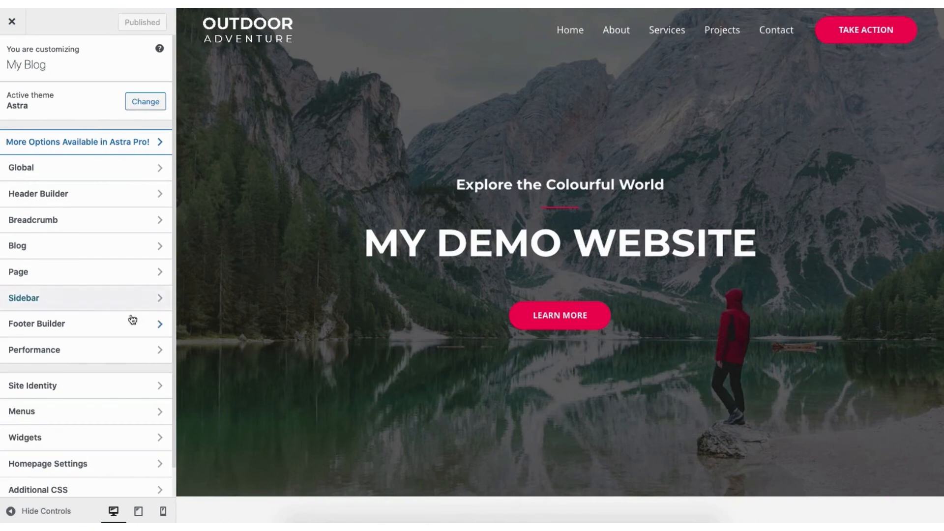
pyautogui.click(113, 327)
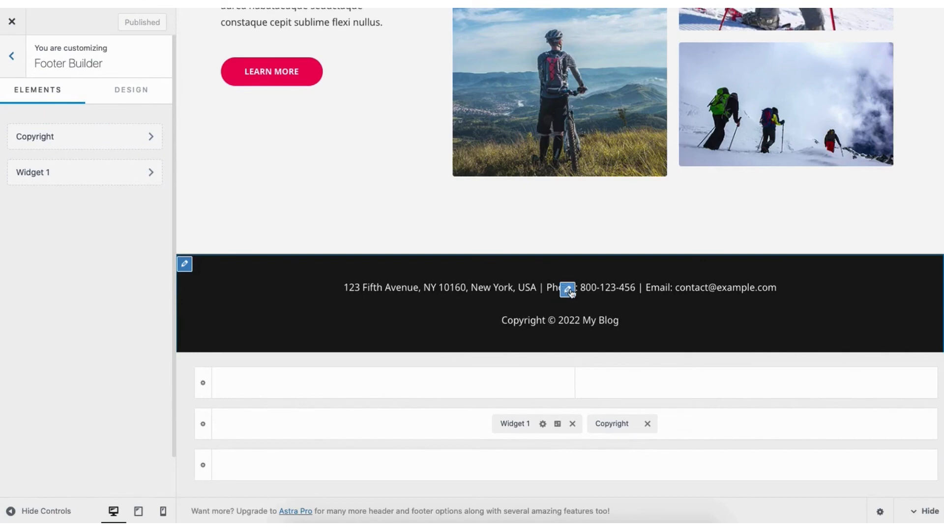
pyautogui.click(568, 290)
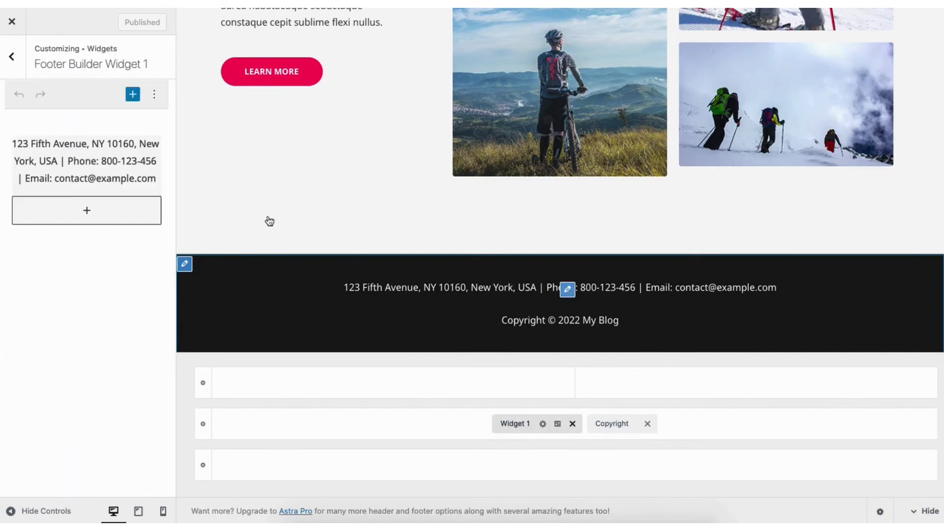
# Reopen footer Widget 1 and examine the block types it accepts and its alignment, color and font settings.
pyautogui.click(13, 57)
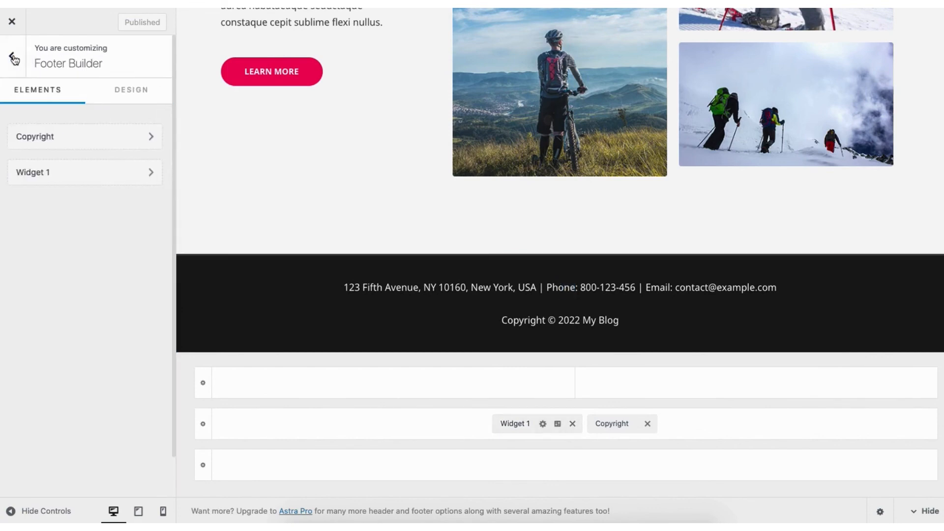
pyautogui.click(82, 174)
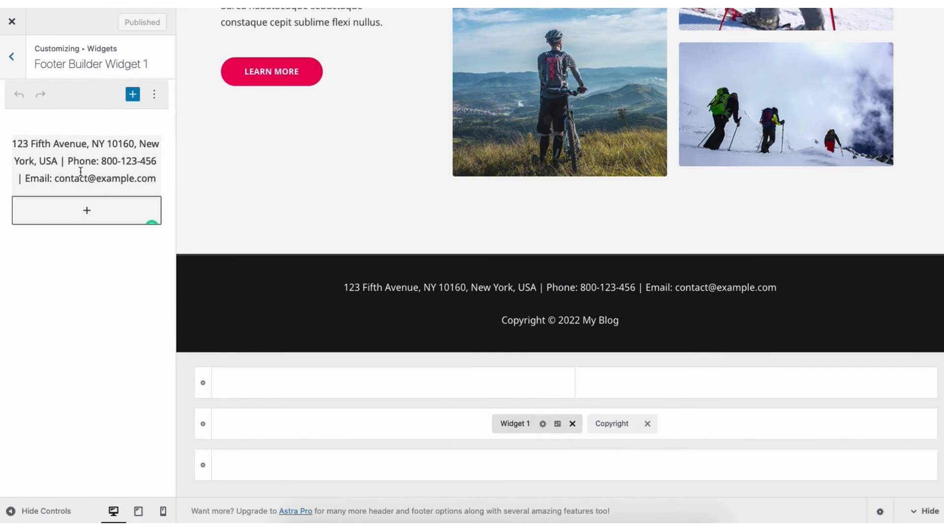
pyautogui.click(86, 212)
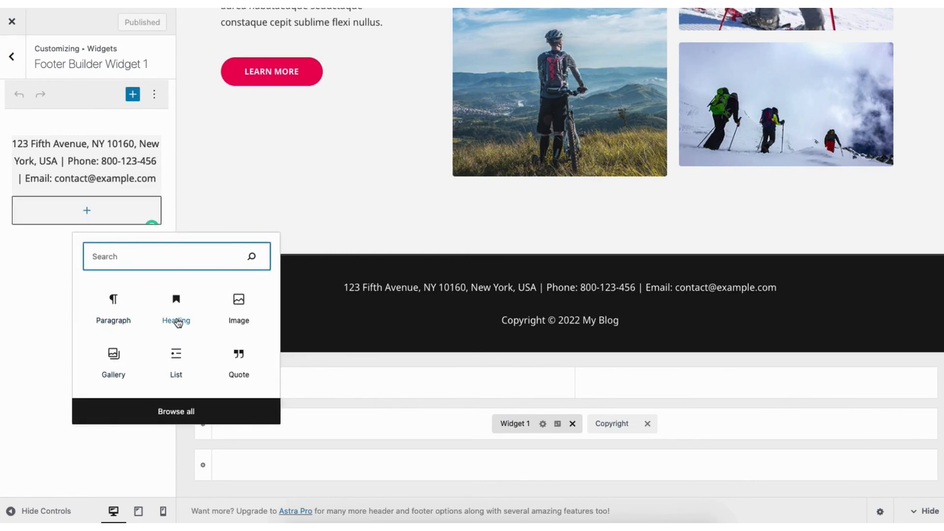
pyautogui.click(46, 277)
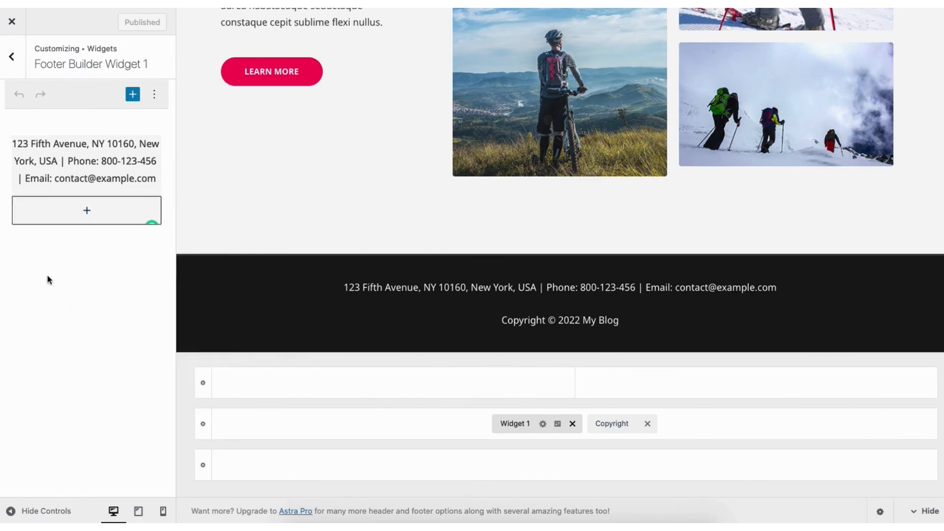
pyautogui.click(546, 405)
pyautogui.click(558, 424)
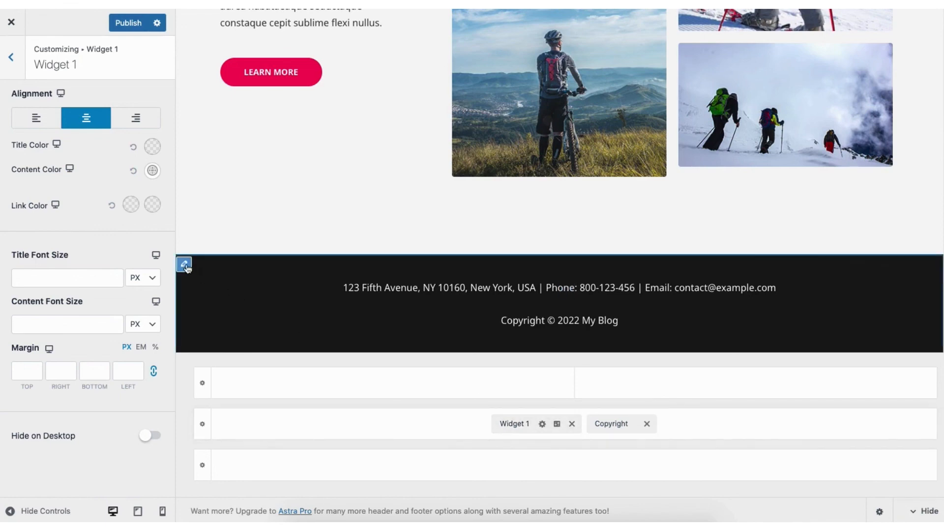
# Set the primary footer's column count to 2 with the equal-width layout.
pyautogui.click(183, 266)
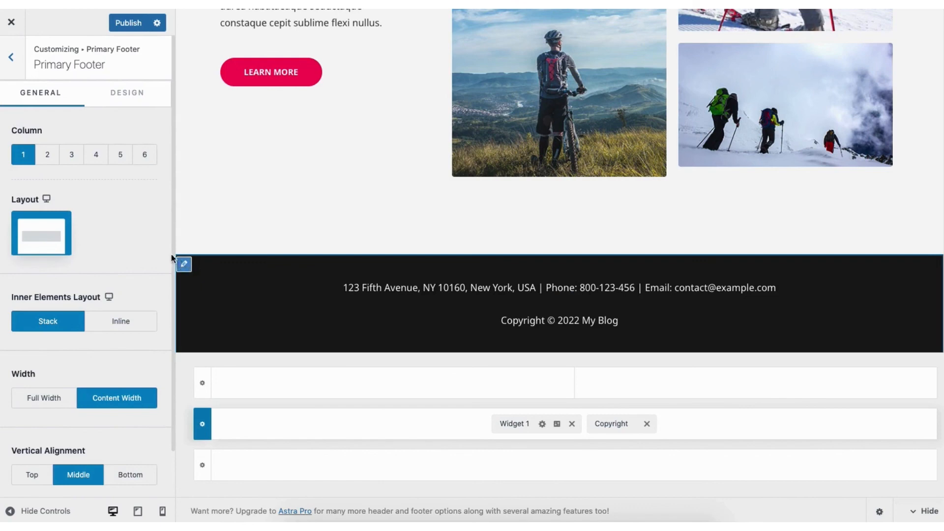
pyautogui.click(46, 156)
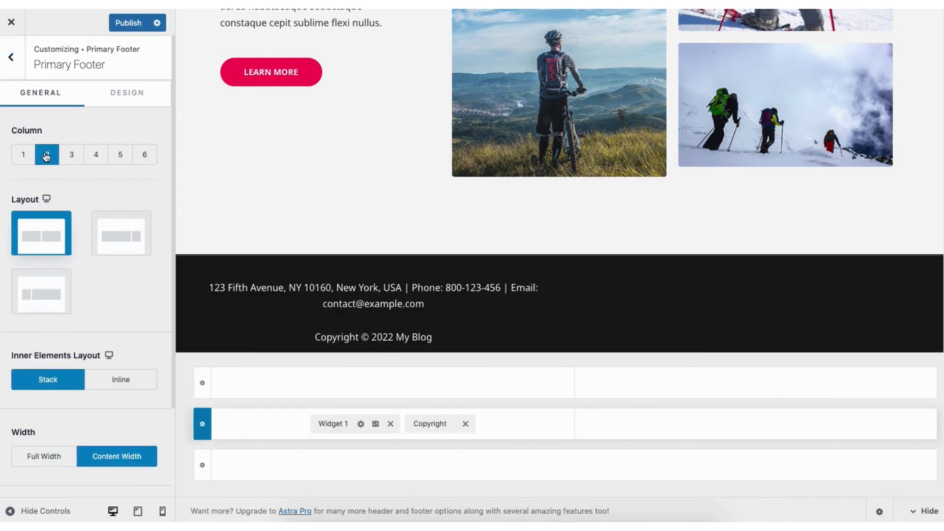
# Check which elements can be added to the row above the primary footer, and return to the main customizer options.
pyautogui.click(393, 384)
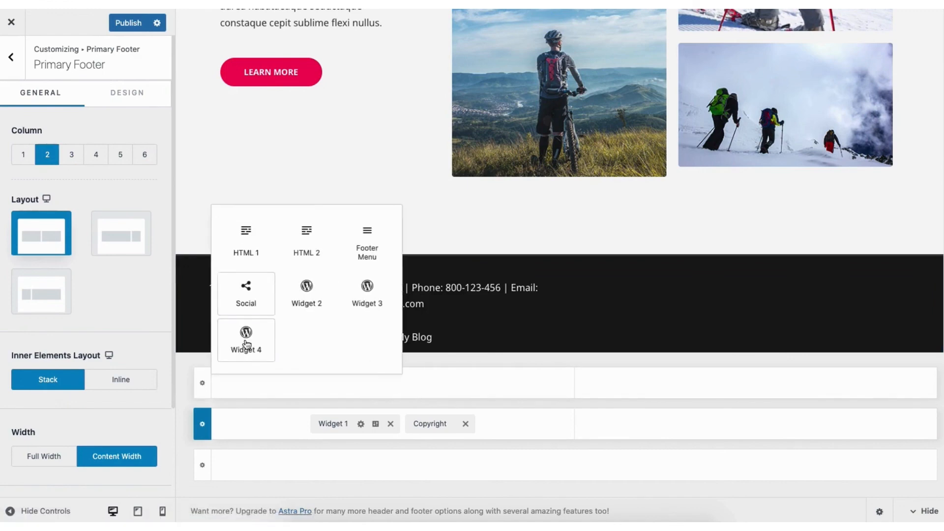
pyautogui.click(13, 58)
pyautogui.click(13, 59)
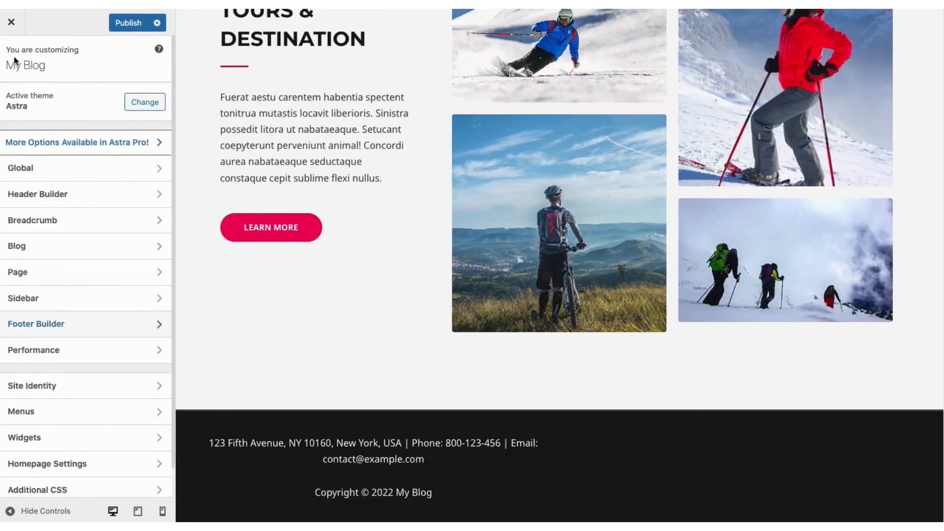
# Open the Site Identity settings and examine the media library images available for the site icon, without choosing one.
pyautogui.click(75, 387)
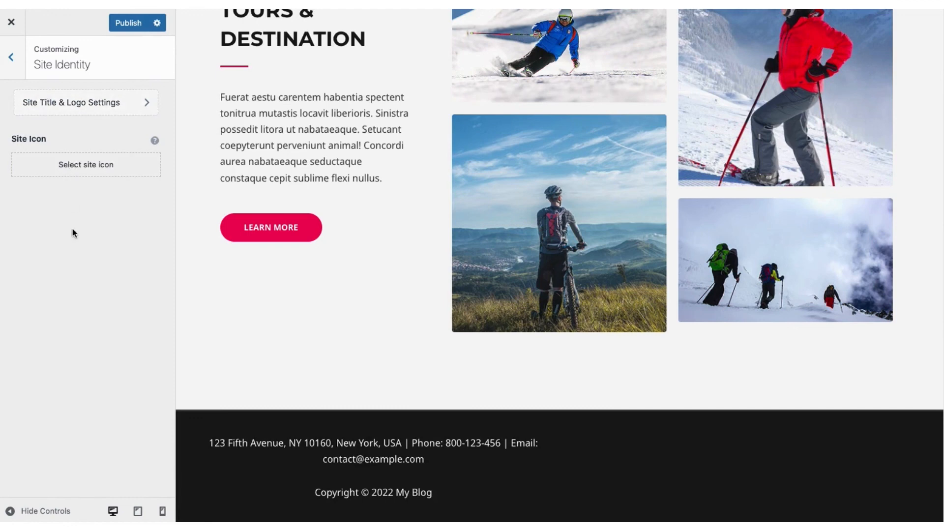
pyautogui.click(76, 166)
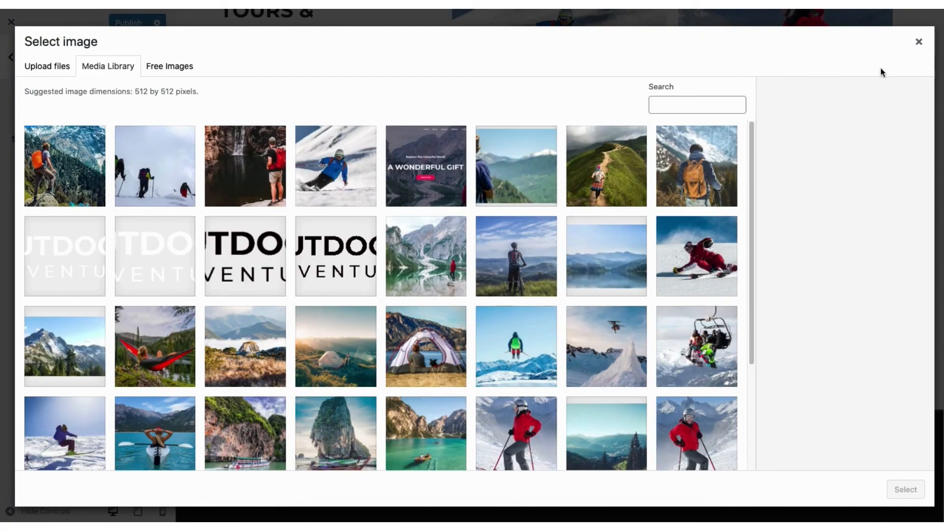
pyautogui.click(918, 42)
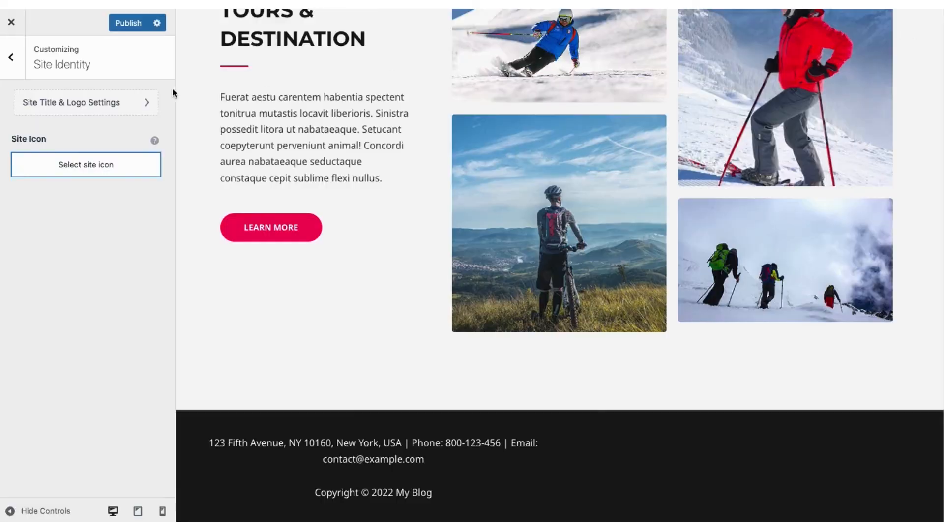
# Examine the site title and logo settings, including the retina logo option, and leave them unchanged.
pyautogui.click(85, 103)
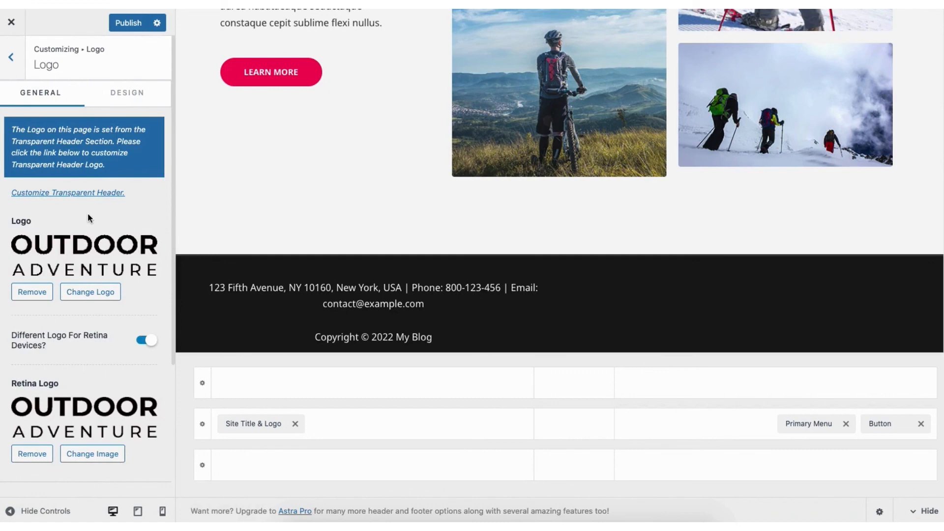
pyautogui.click(12, 58)
pyautogui.click(12, 58)
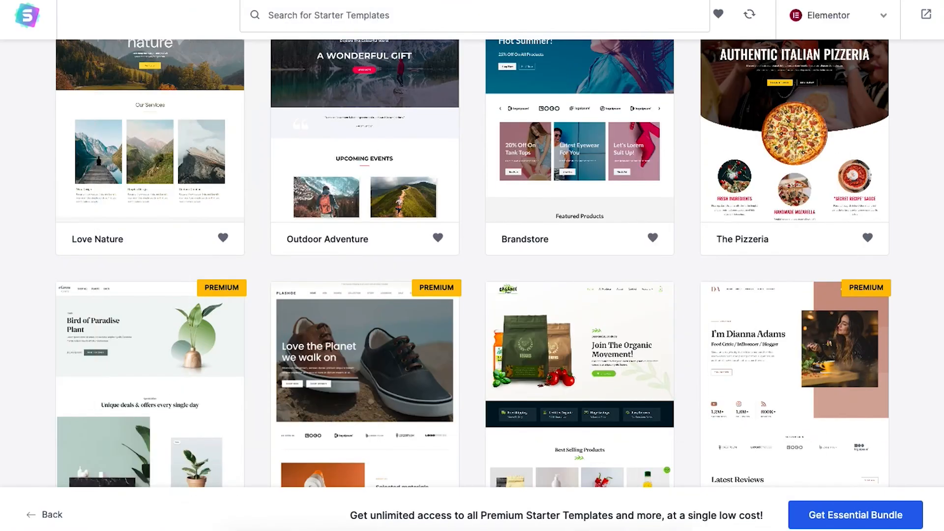
# Browse the Elementor starter templates to review the free and premium designs on offer.
pyautogui.scroll(-2, 472, 260)
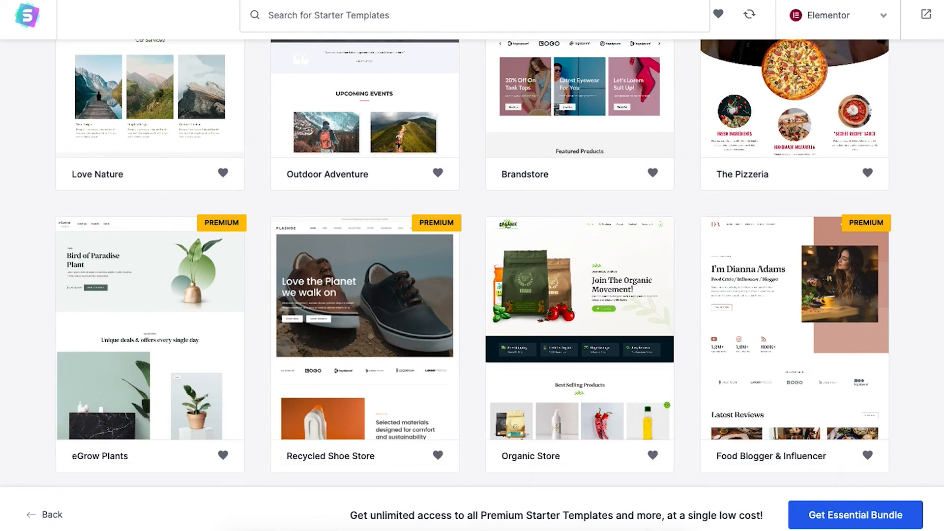
pyautogui.scroll(-6, 472, 261)
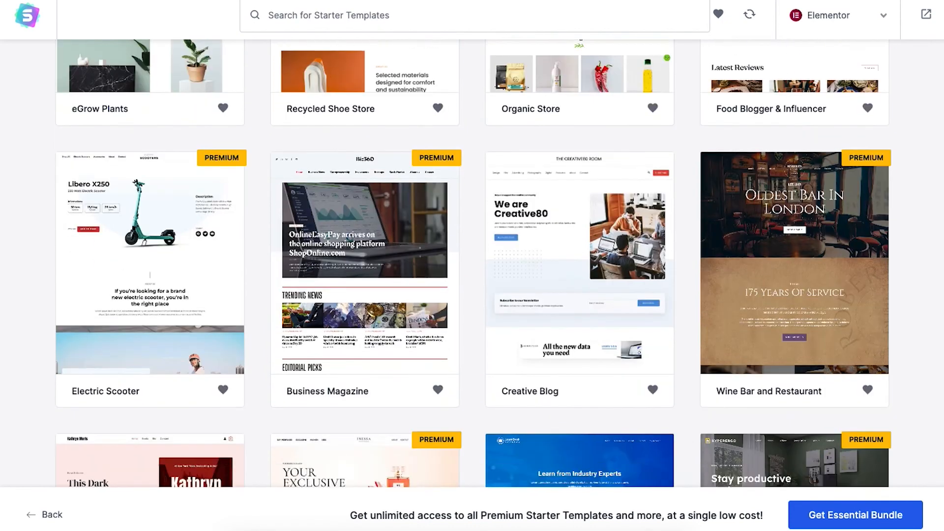
pyautogui.scroll(-5, 472, 260)
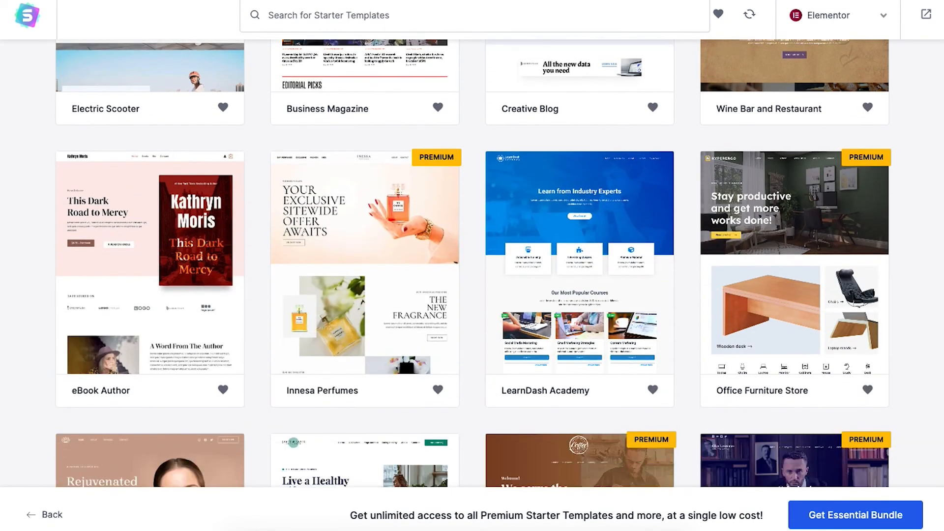
pyautogui.scroll(-5, 472, 261)
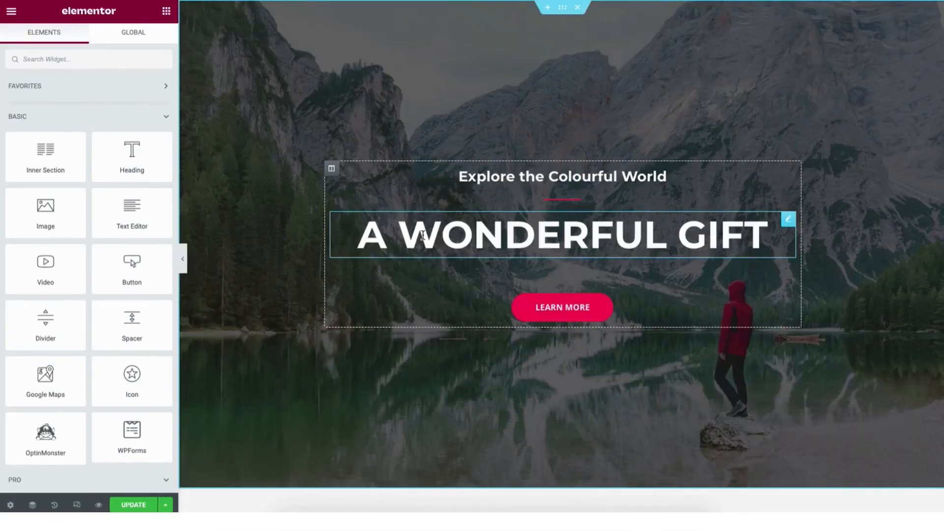
# Replace the text of the large hero heading on the home page with "MY DEMO WEBSI".
pyautogui.click(367, 231)
pyautogui.moveTo(359, 234); pyautogui.dragTo(721, 230)
pyautogui.write('MY DEMO WEBSI')
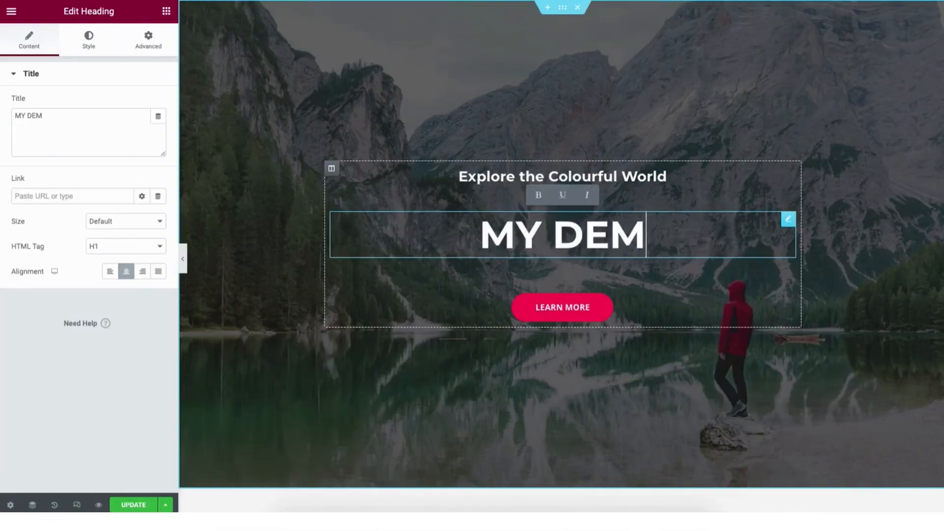